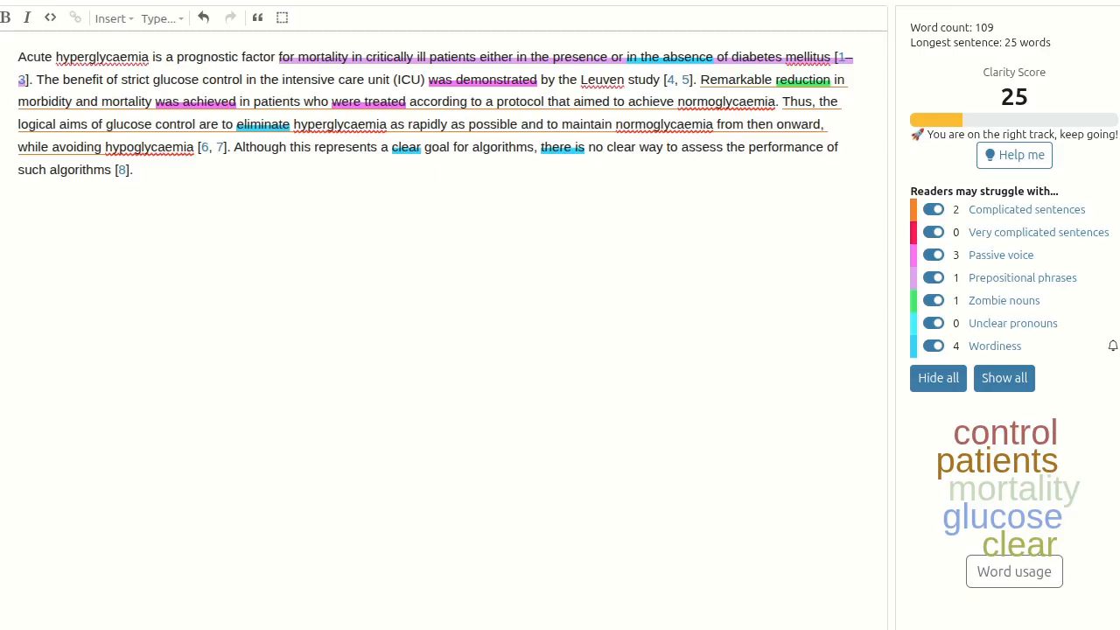
In the first sentence, replace "is a prognostic factor for" with "predicts"
left_click(151, 57)
key("Delete")
type("predict")
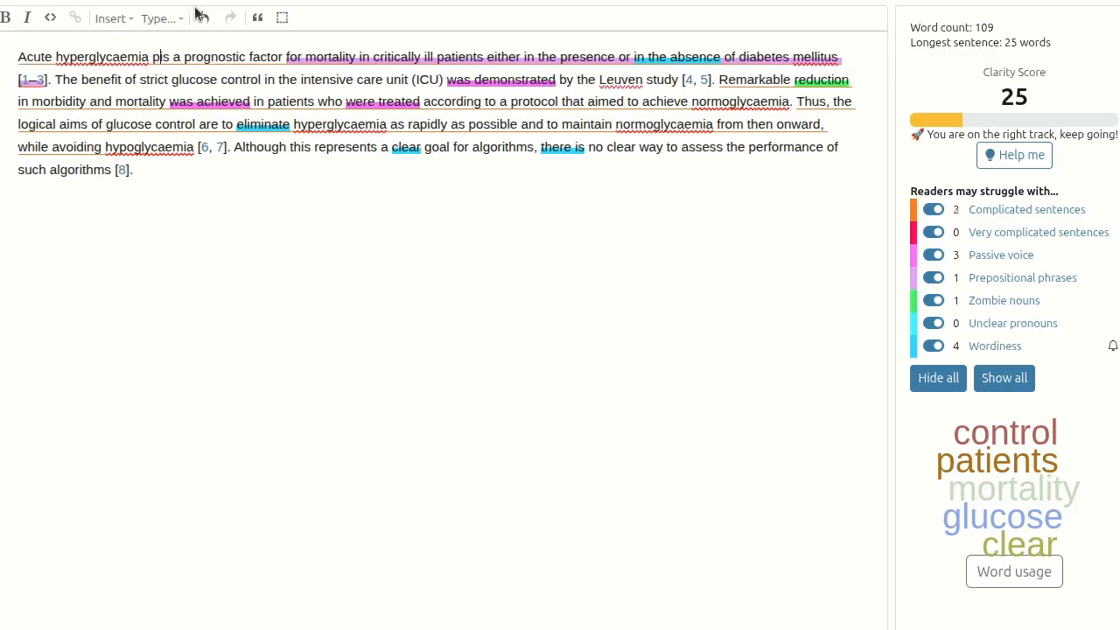
type("s")
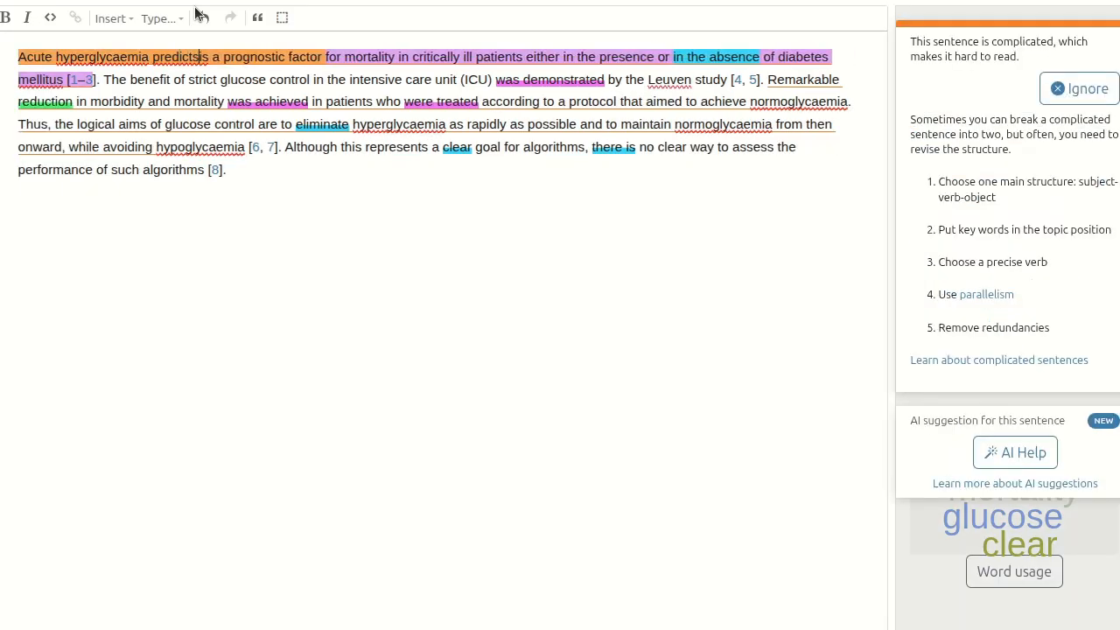
key("Delete")
key("Delete")
key("Delete")
key("Delete")
key("Delete")
key("Delete")
key("Delete")
key("Delete")
key("Delete")
key("Delete")
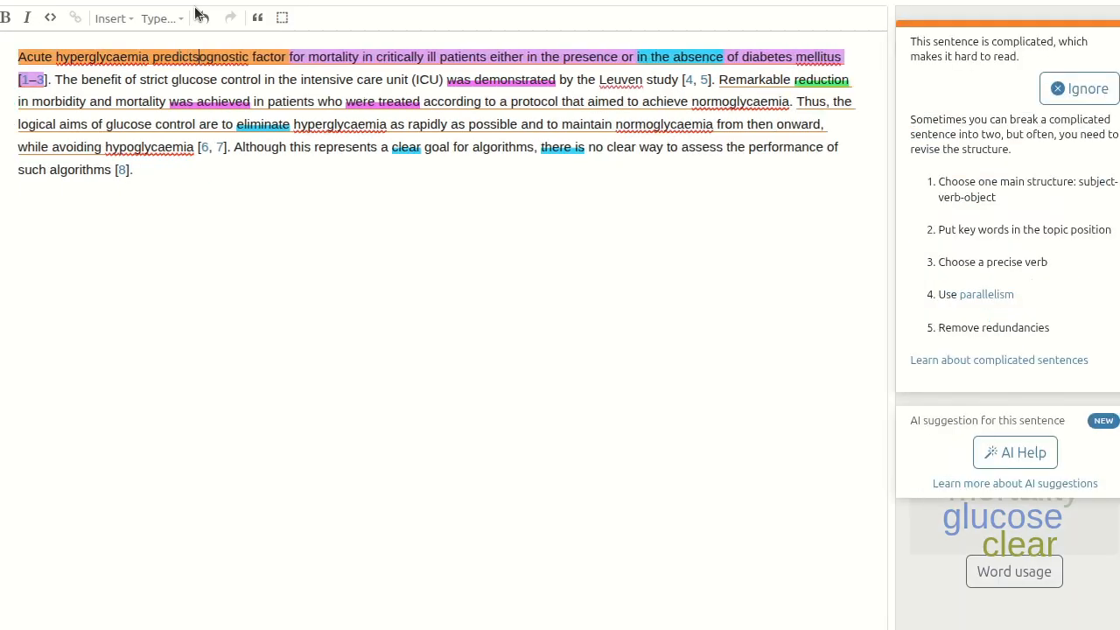
key("Delete")
key("Delete")
key("Delete")
key("Delete")
key("Delete")
key("Delete")
key("Delete")
key("Delete")
key("Delete")
key("Delete")
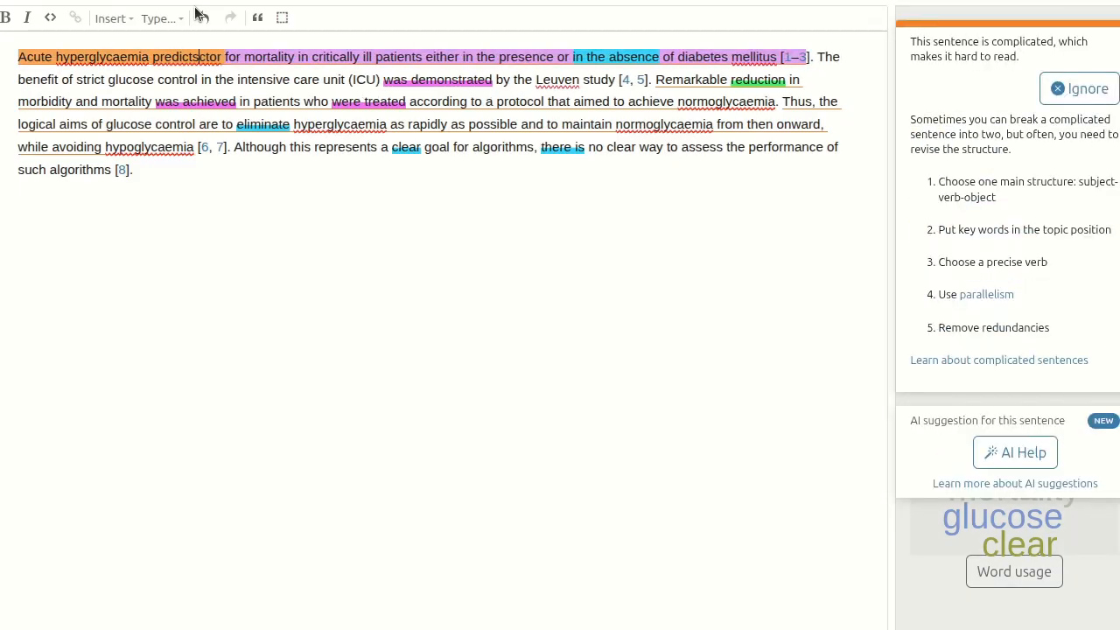
key("Delete")
key("Delete")
key("Delete")
key("Delete")
key("Delete")
key("Delete")
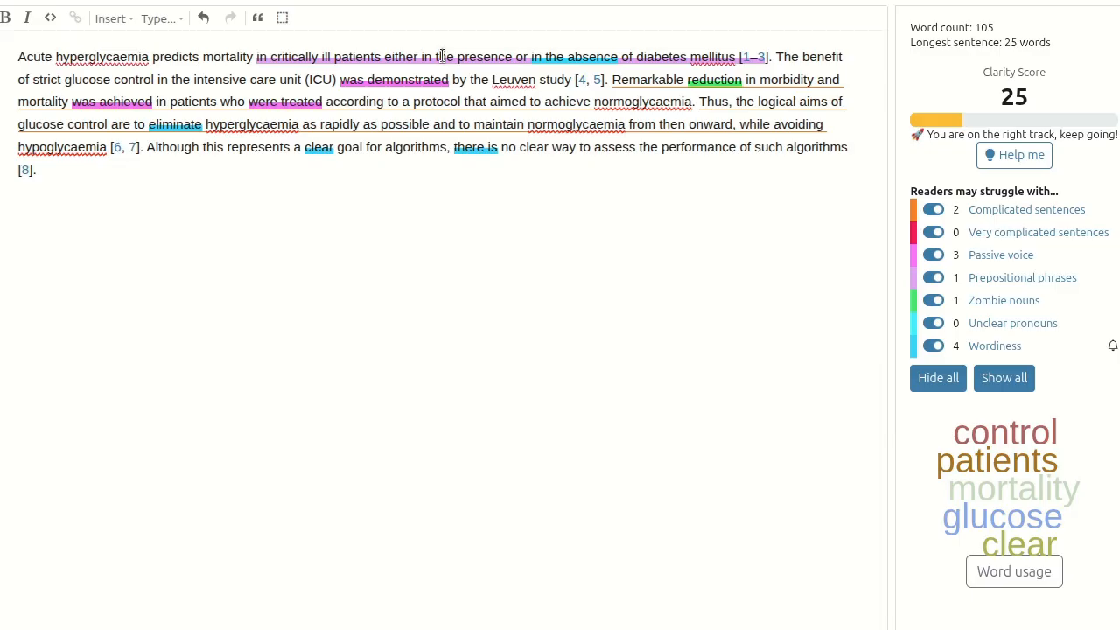
In the first sentence, replace "either in the presence or in the absence of" with "whether or not they have"
left_click(386, 58)
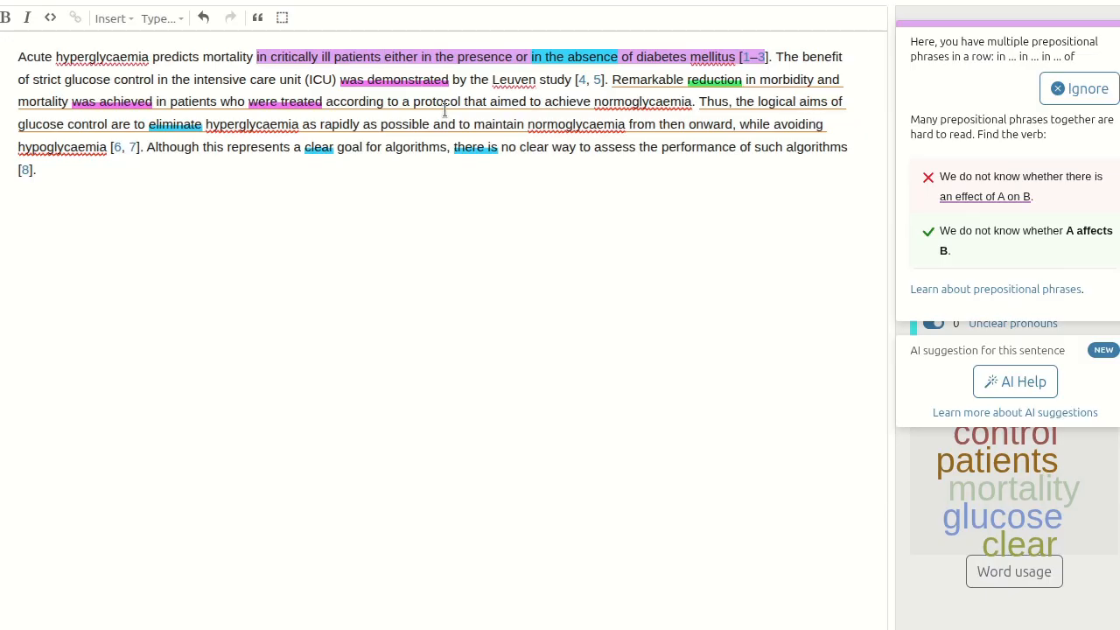
type("whether ")
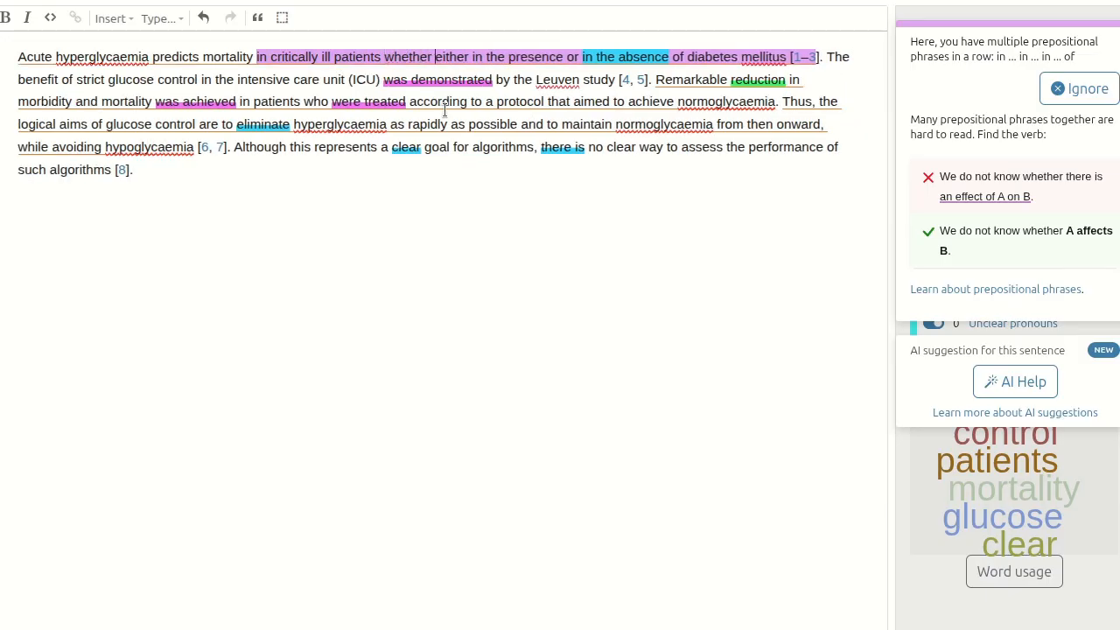
type("or not they have")
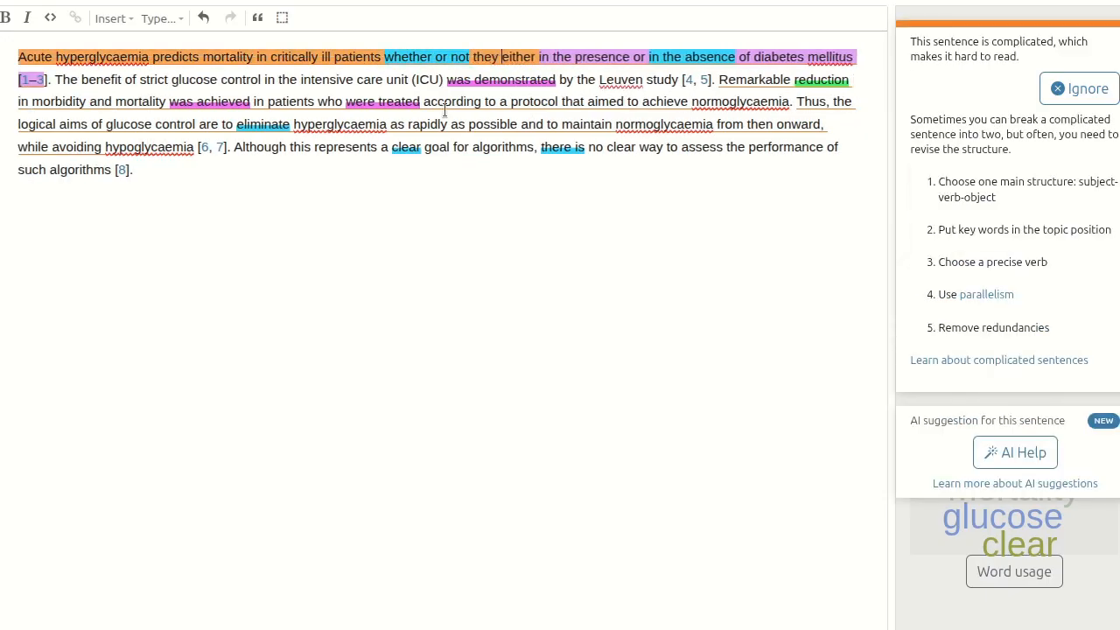
key("Delete")
key("Delete")
key("Delete")
key("Delete")
key("Delete")
key("Delete")
key("Delete")
key("Delete")
key("Delete")
key("Delete")
key("Delete")
key("Delete")
key("Delete")
key("Delete")
key("Delete")
key("Delete")
key("Delete")
key("Delete")
key("Delete")
key("Delete")
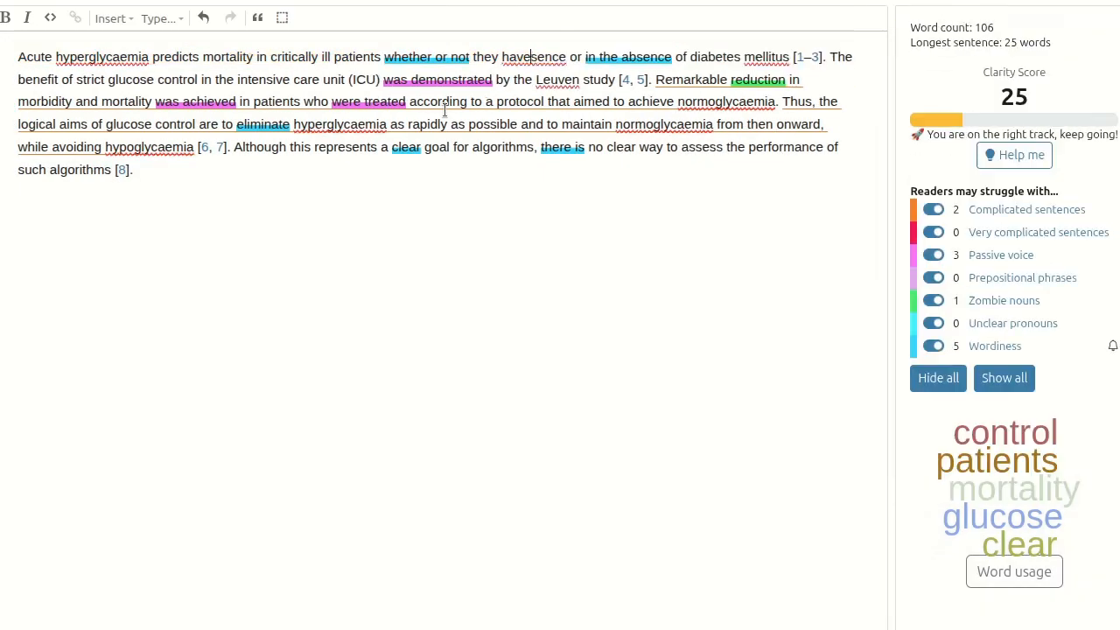
key("Delete")
key("Delete")
key("Delete")
key("Delete")
key("Delete")
key("Delete")
key("Delete")
key("Delete")
key("Delete")
key("Delete")
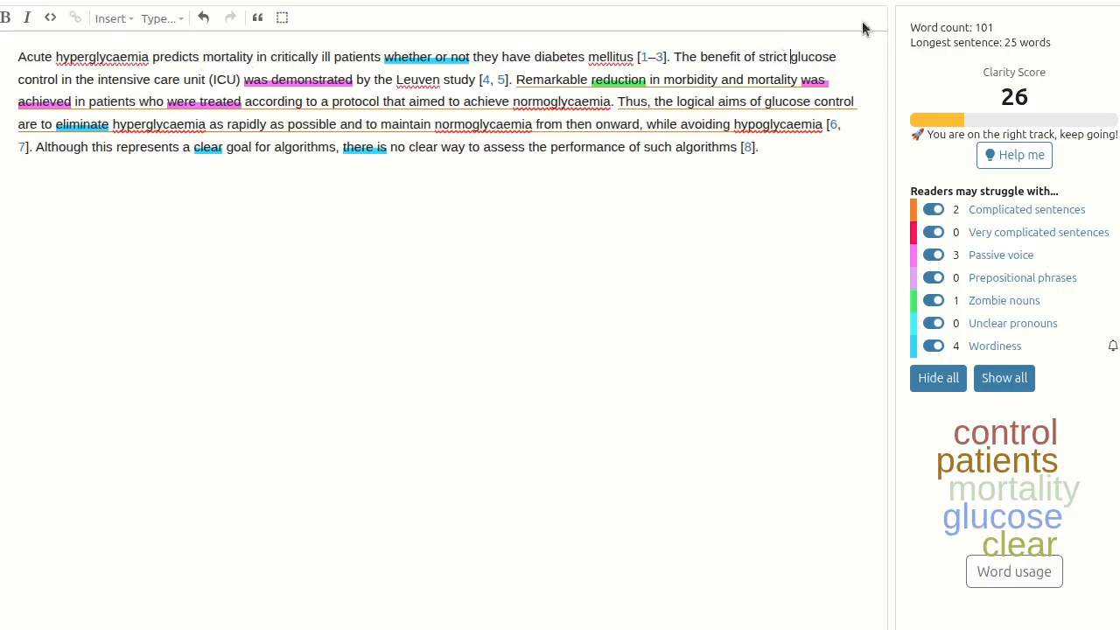
Rewrite the second sentence's opening "The benefit of strict glucose control" as "Strictly controlling glucose"
type("ly controlling")
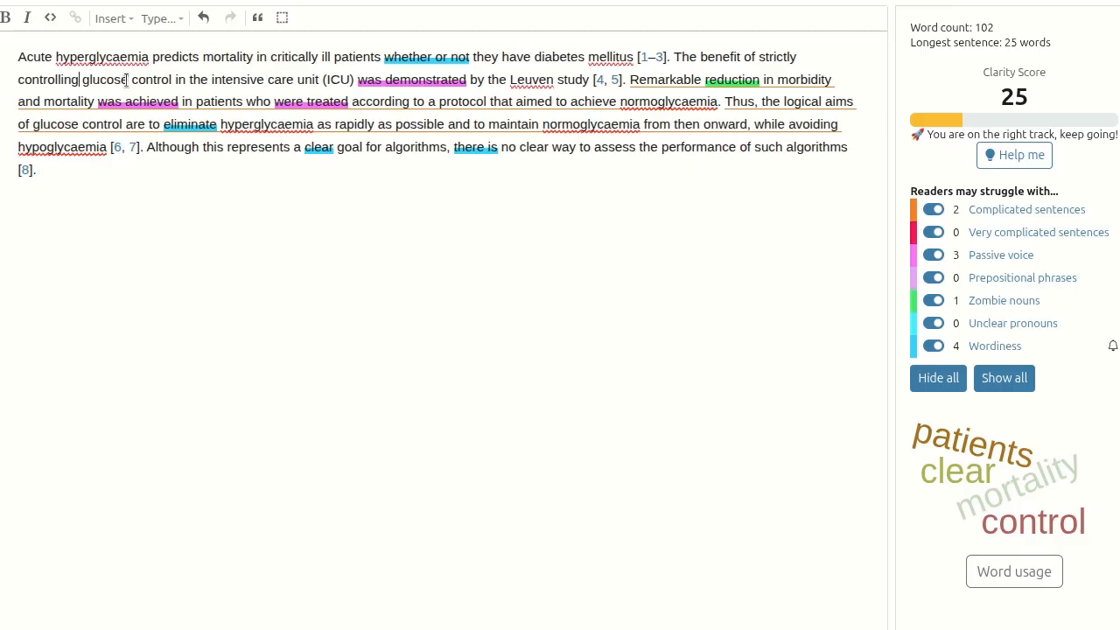
left_click(132, 79)
key("Delete")
key("Delete")
key("Delete")
key("Delete")
key("Delete")
key("Delete")
key("Delete")
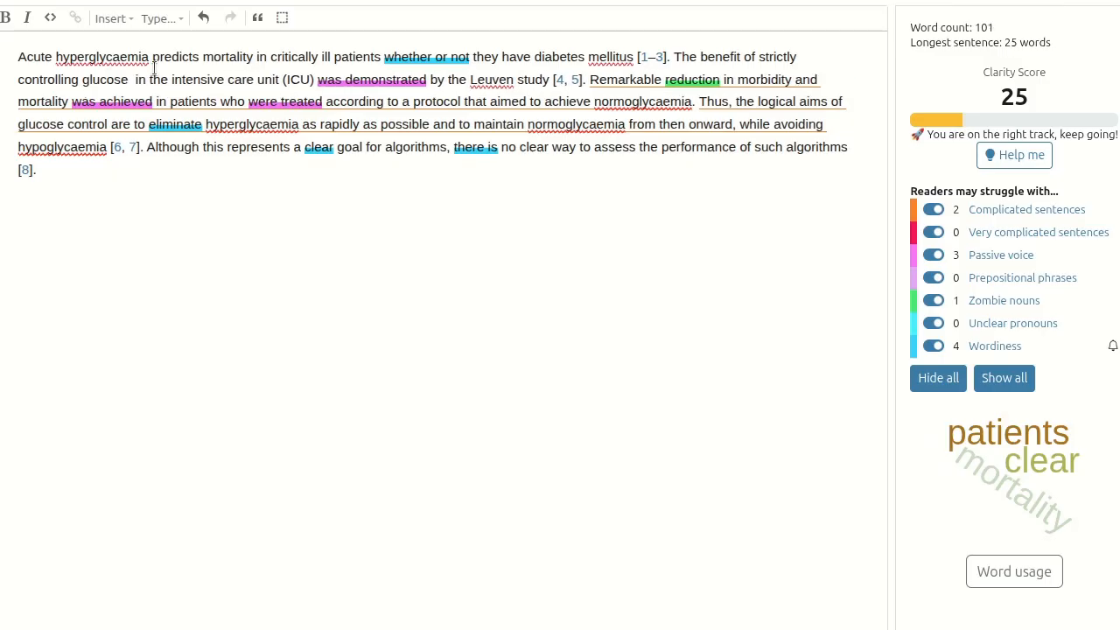
key("Delete")
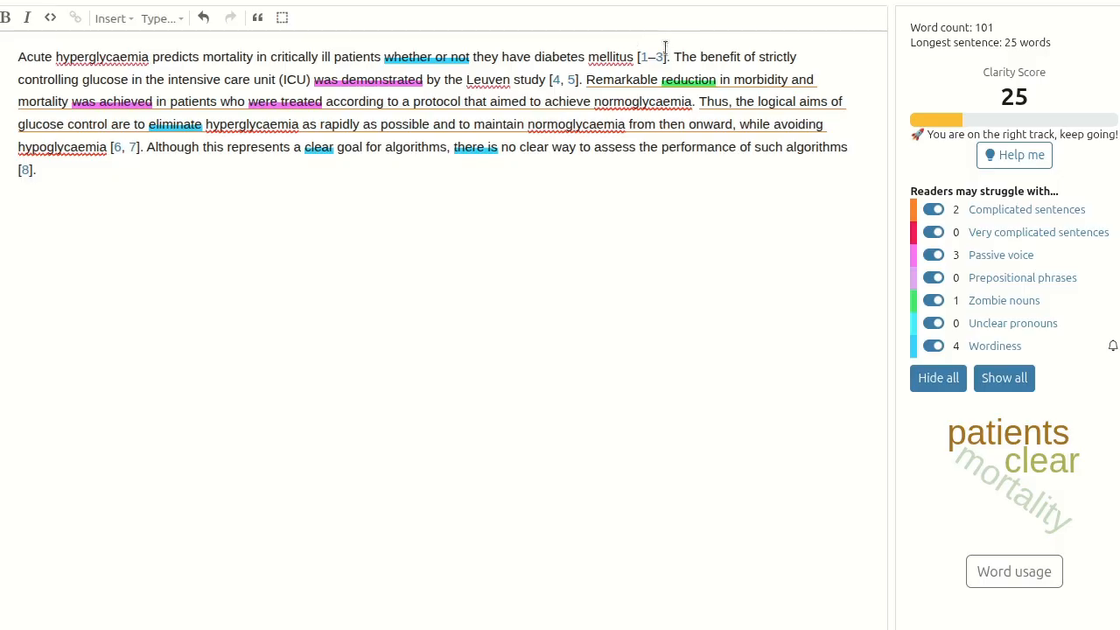
left_click_drag(673, 56, 761, 51)
type("S")
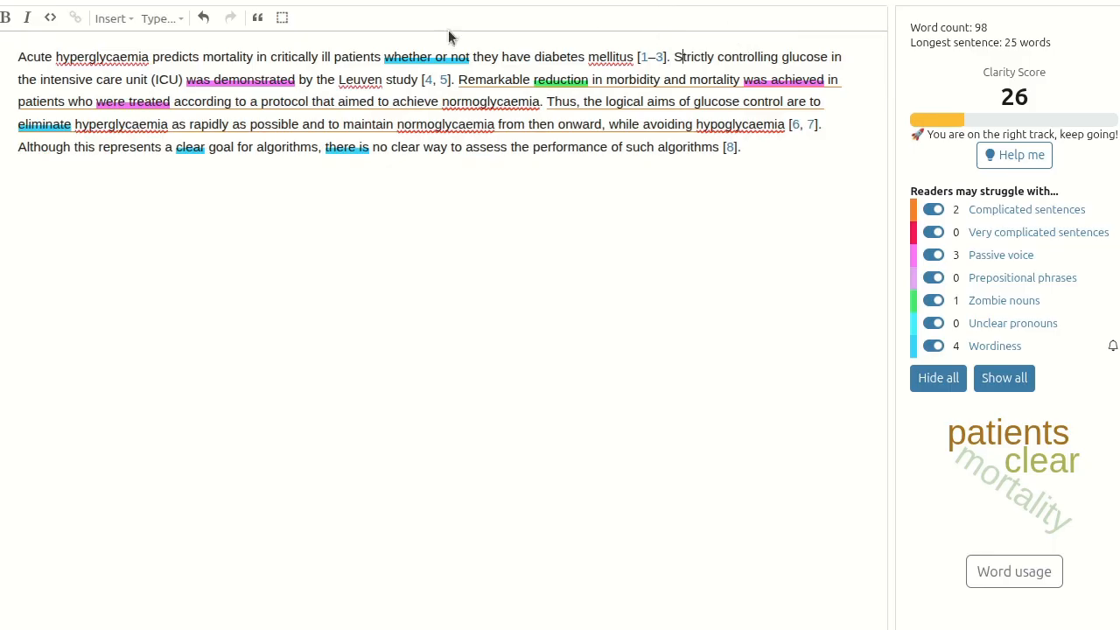
In the second sentence, replace the passive "was demonstrated by" with "improves patient outcomes"
left_click(199, 79)
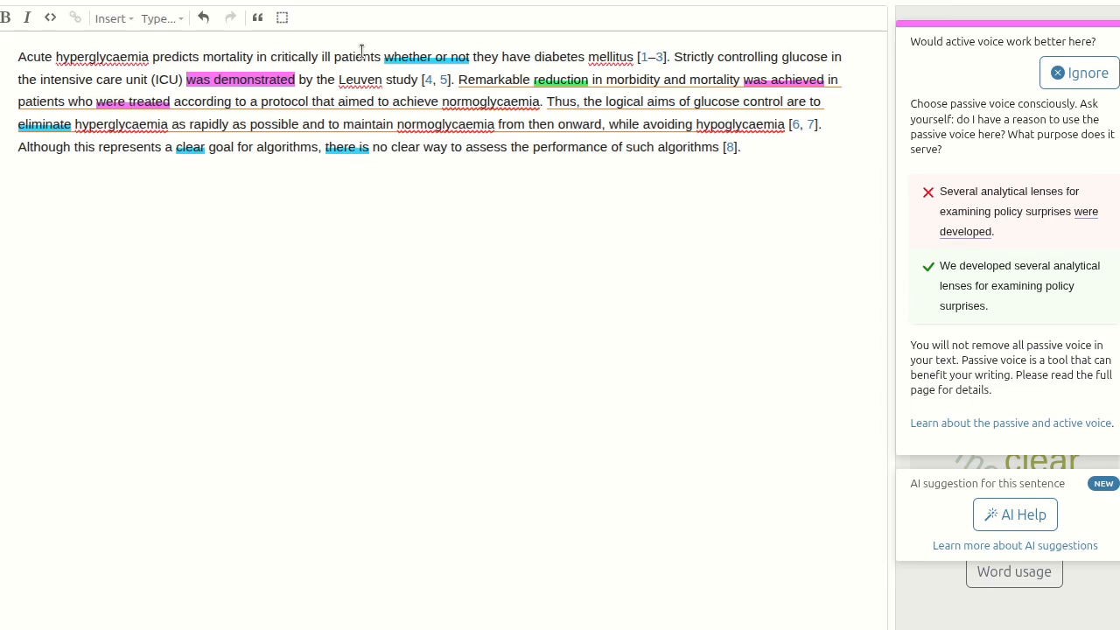
type("improves ")
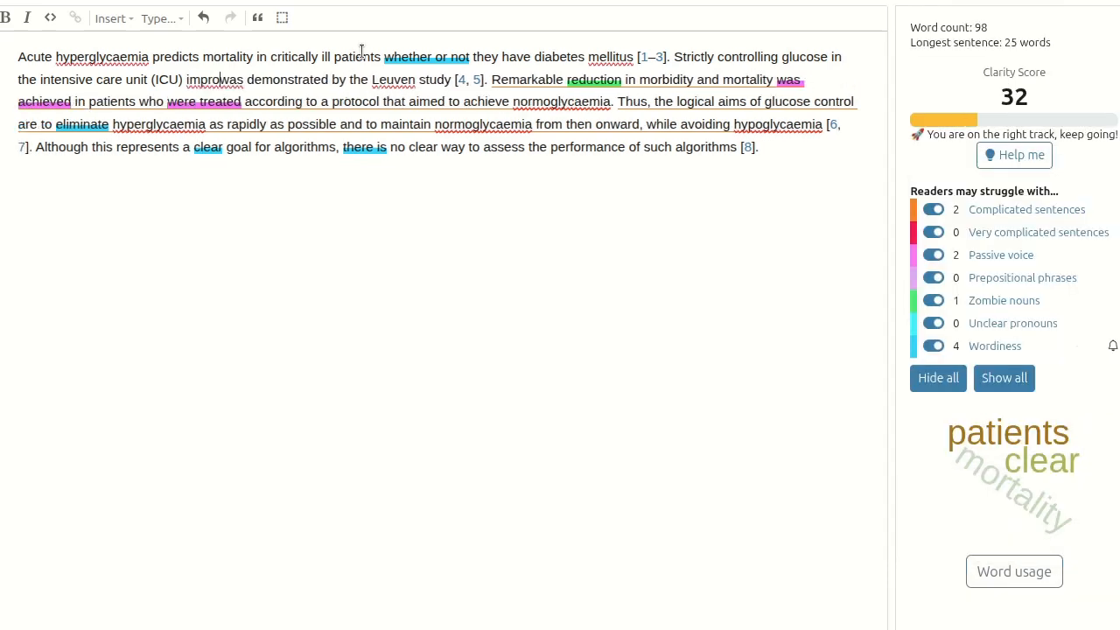
type("patient o")
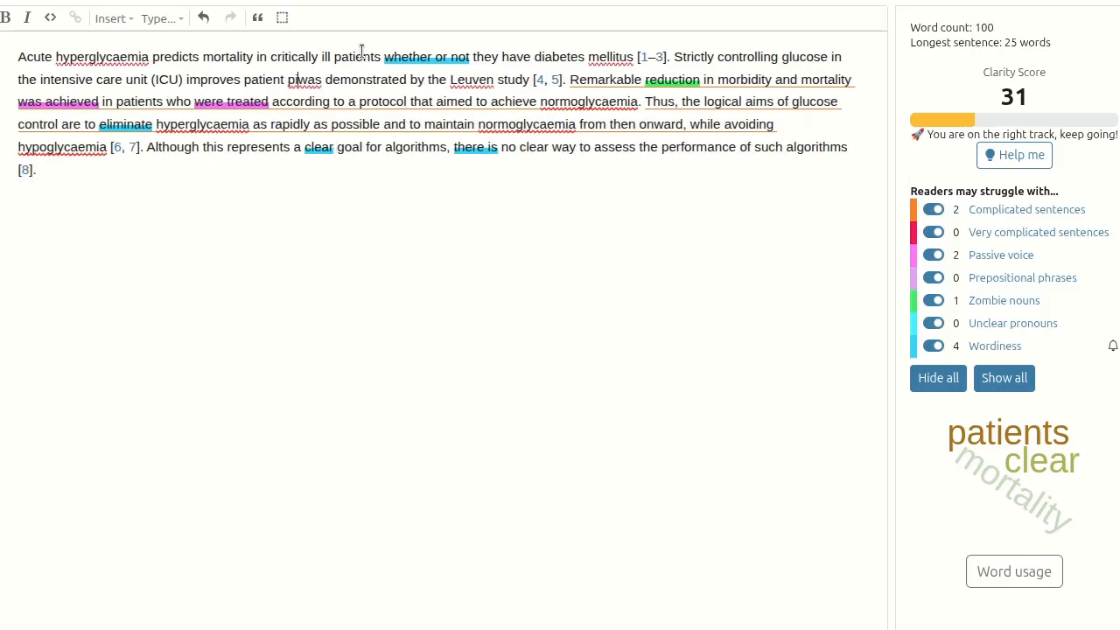
type("utcomes")
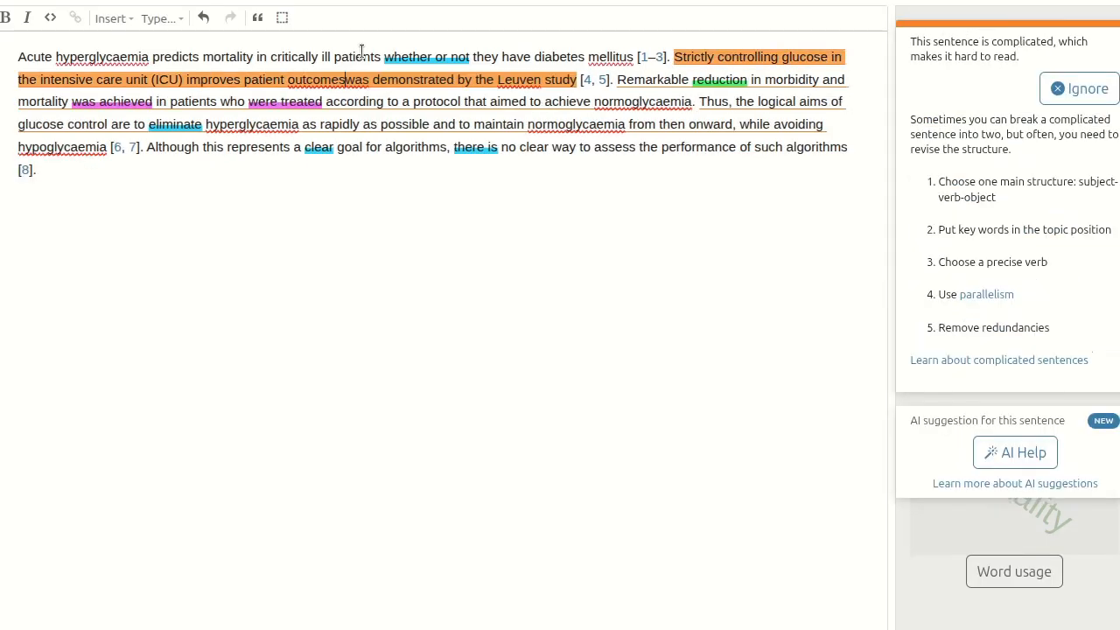
key("Delete")
key("Delete")
key("Delete")
key("Delete")
key("Delete")
key("Delete")
key("Delete")
key("Delete")
key("Delete")
key("Delete")
key("Delete")
key("Delete")
key("Delete")
key("Delete")
key("Delete")
key("Delete")
key("Delete")
key("Delete")
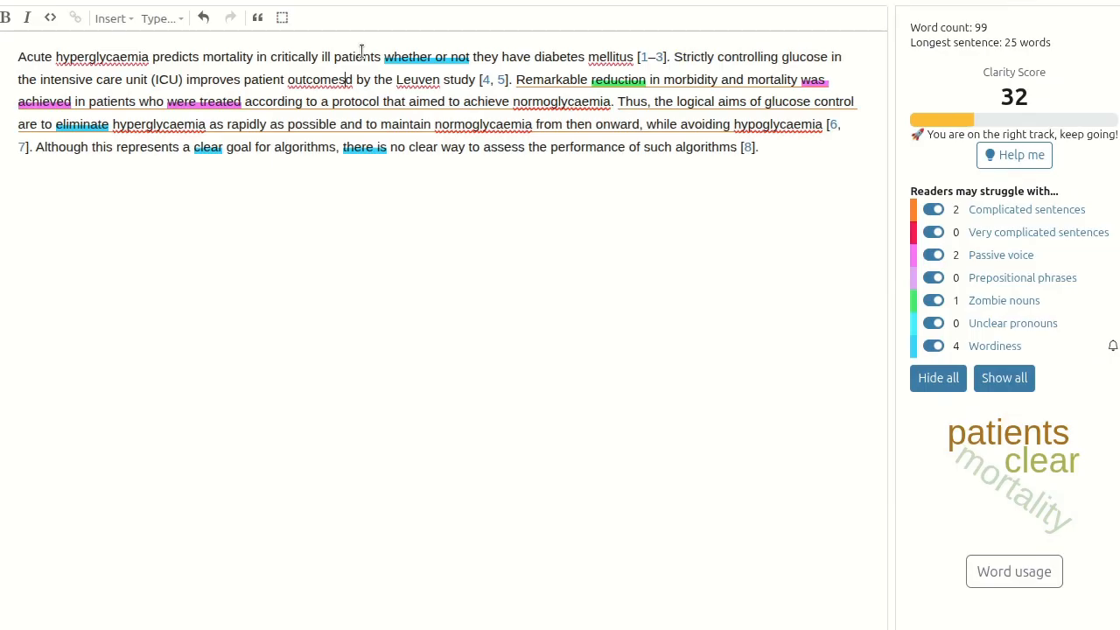
key("Delete")
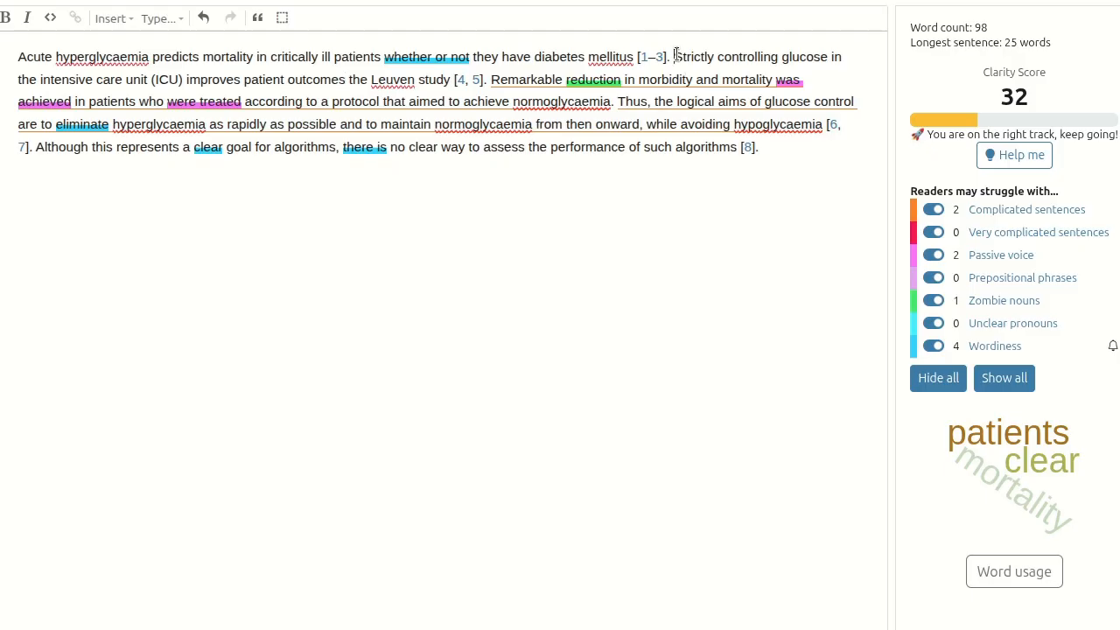
Start the second sentence with "We know now that" and change "Strictly" to lowercase
mouse_move(961, 47)
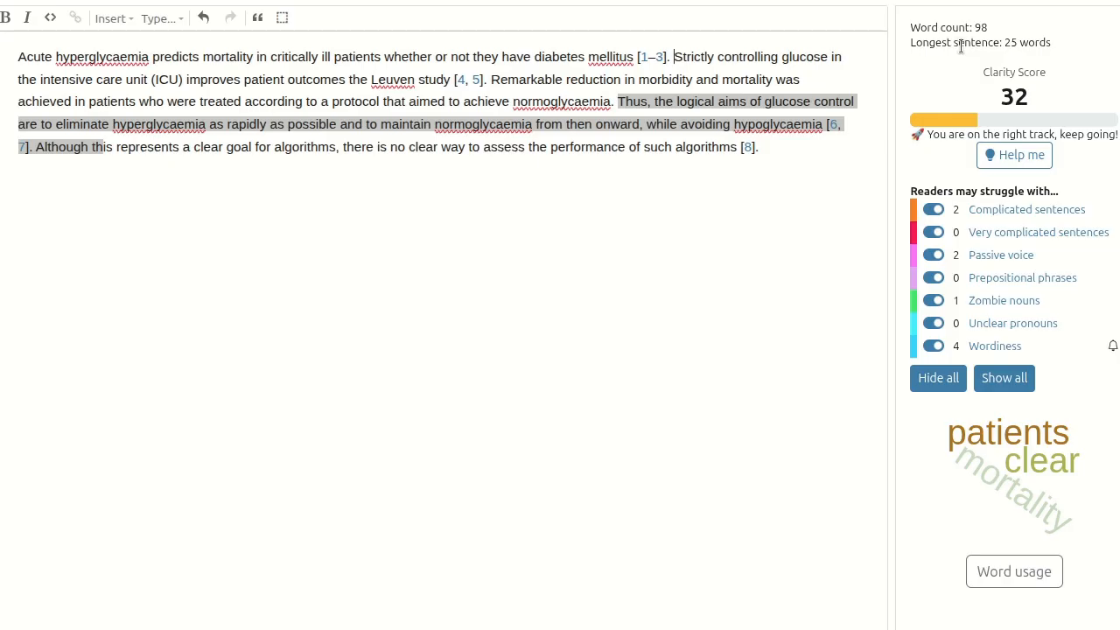
type("We ")
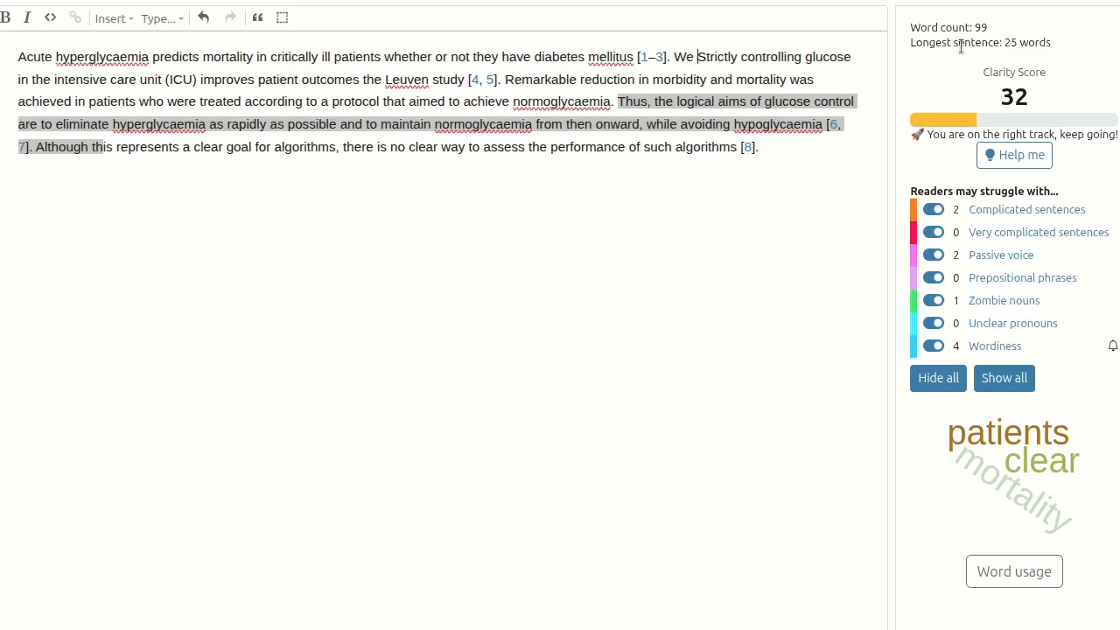
type("know ")
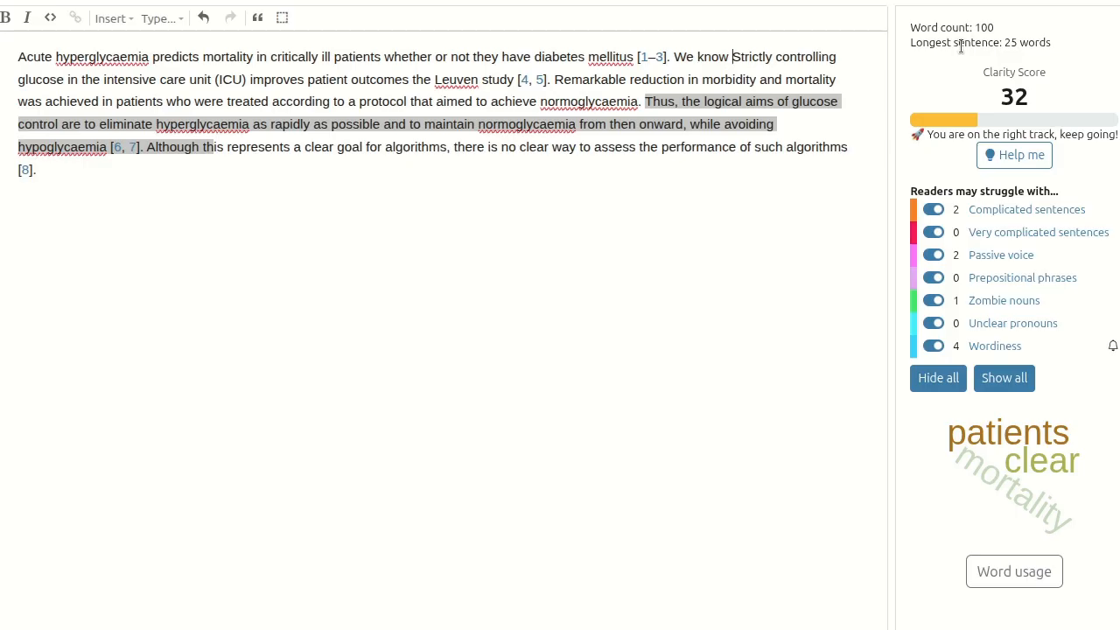
type("ino")
key("BackSpace")
key("BackSpace")
key("BackSpace")
type("now")
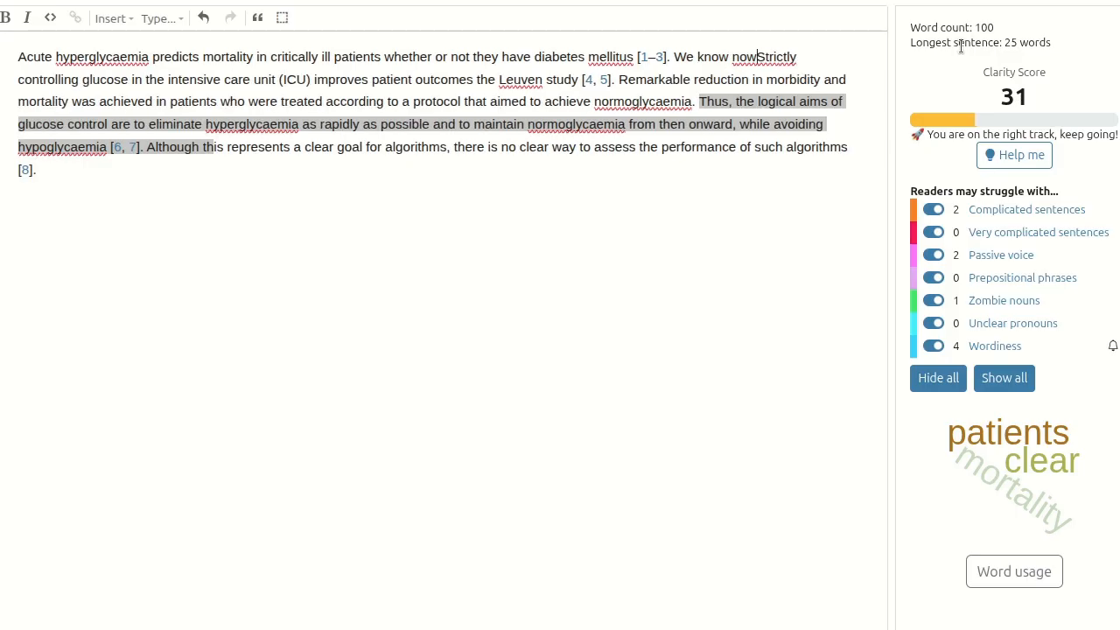
type(" that s")
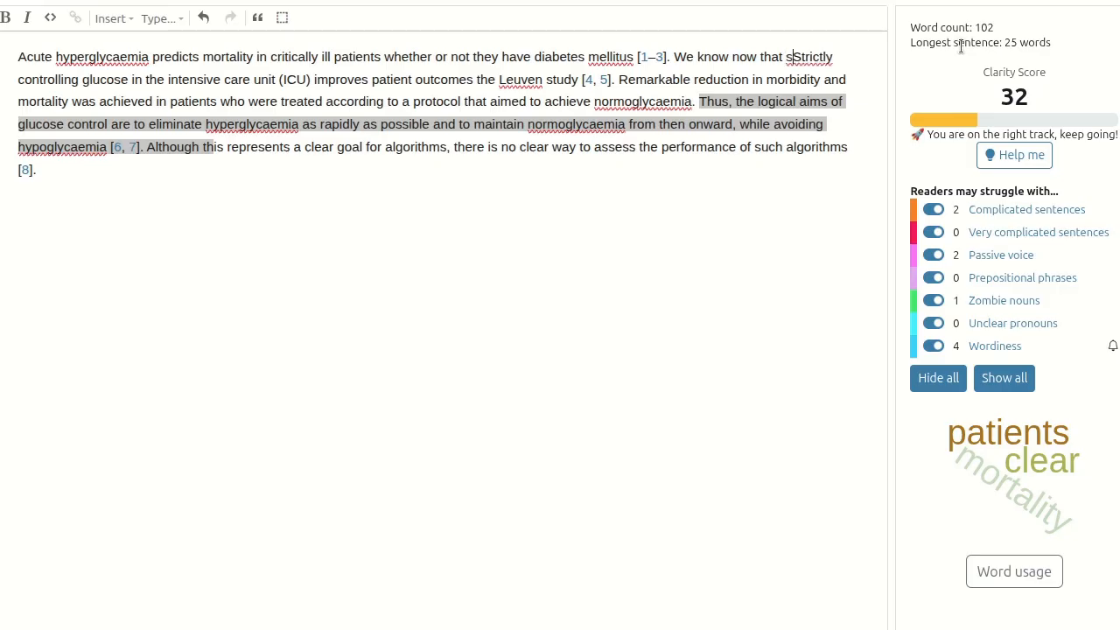
key("Delete")
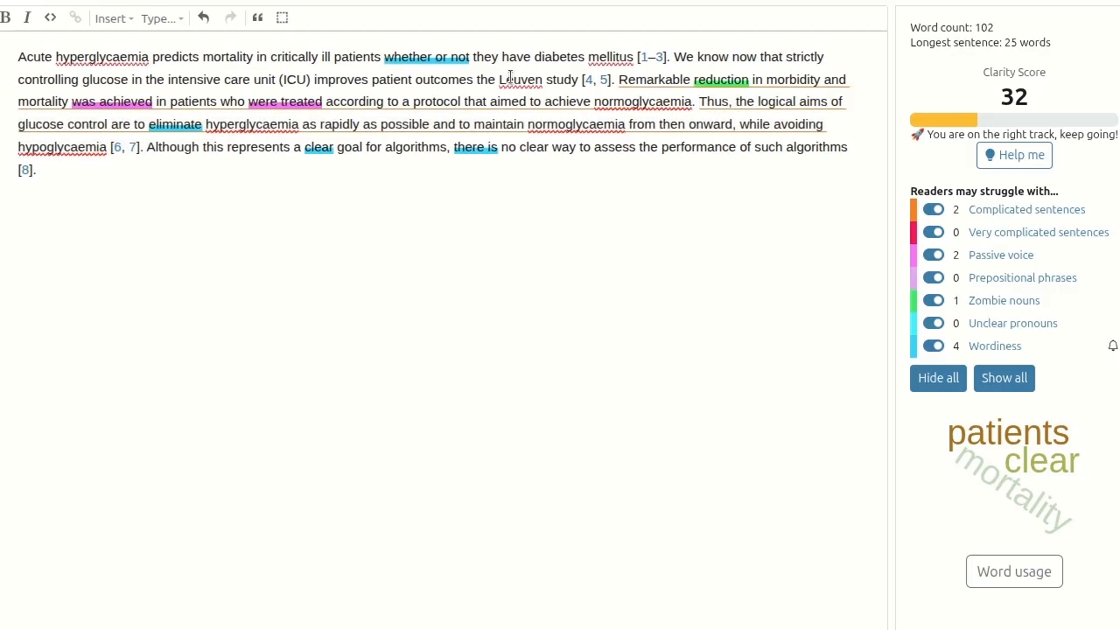
left_click(477, 80)
type("thanks to th")
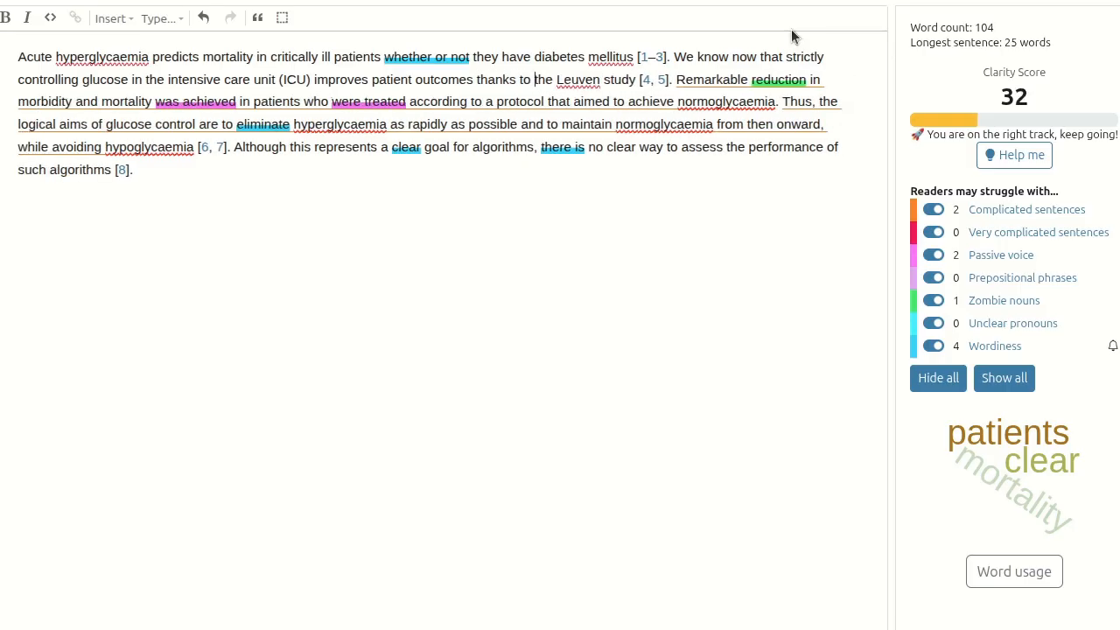
key("ctrl+z")
key("ctrl+z")
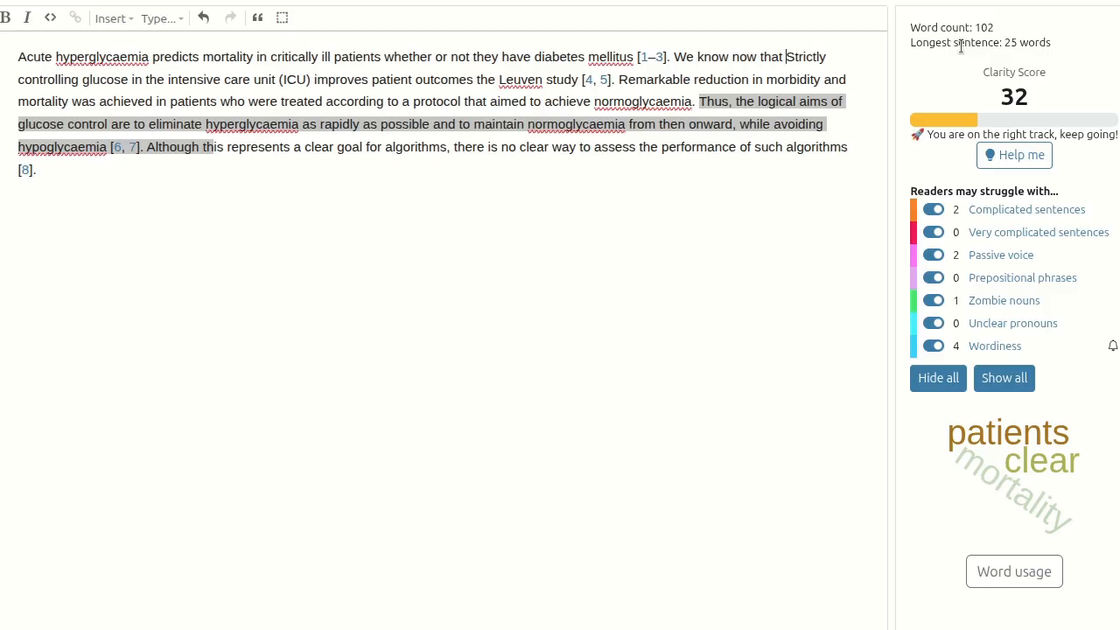
key("Delete")
type("s")
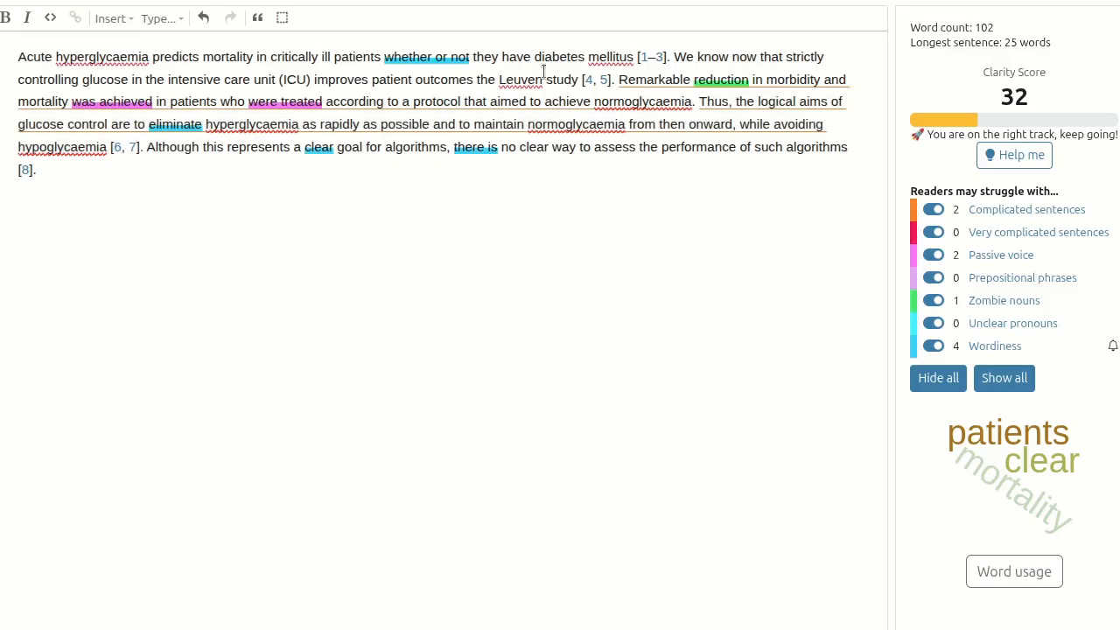
Insert "thanks to" before "the Leuven study" in the second sentence
left_click(477, 79)
type("thanks to")
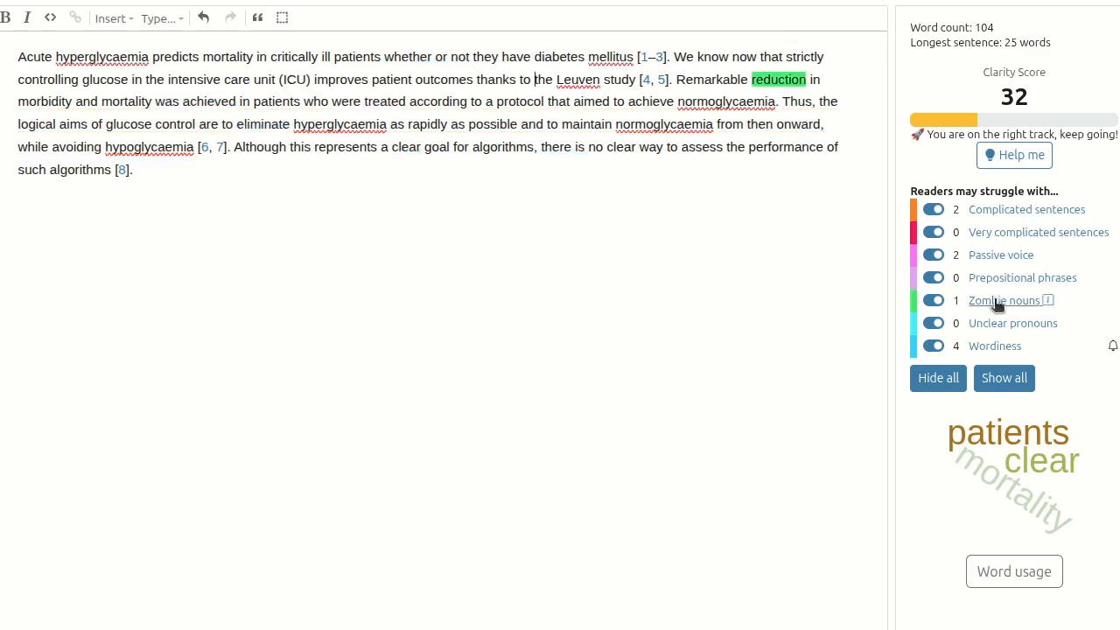
Insert "In this study," before "patients who were treated" in the third sentence, which contains the flagged noun "reduction"
left_click(785, 79)
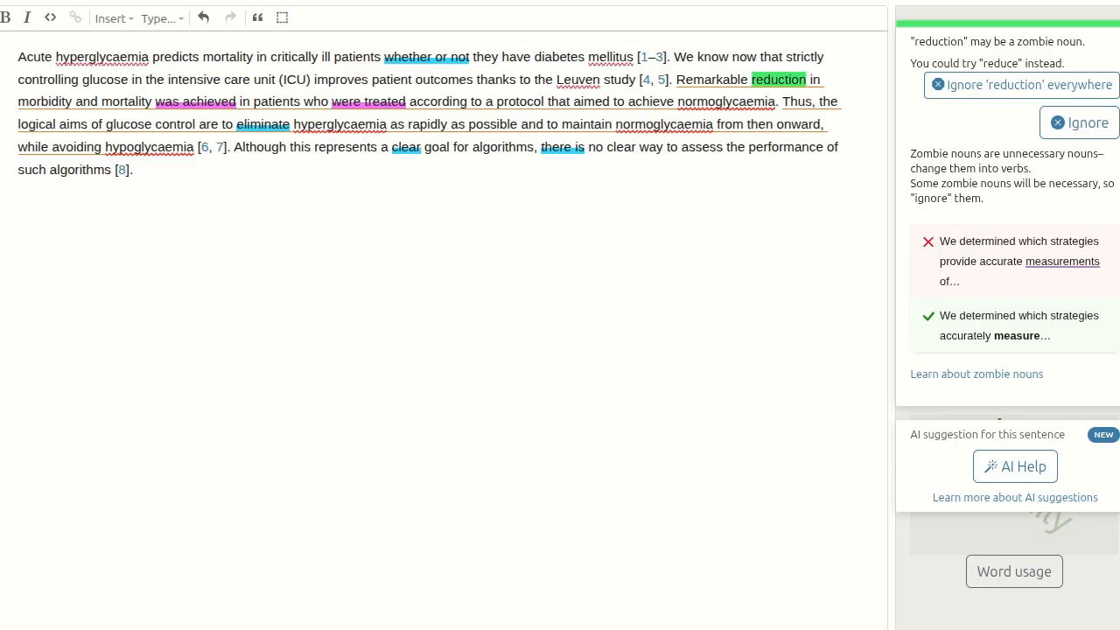
left_click(785, 82)
left_click(255, 101)
left_click_drag(255, 100, 549, 100)
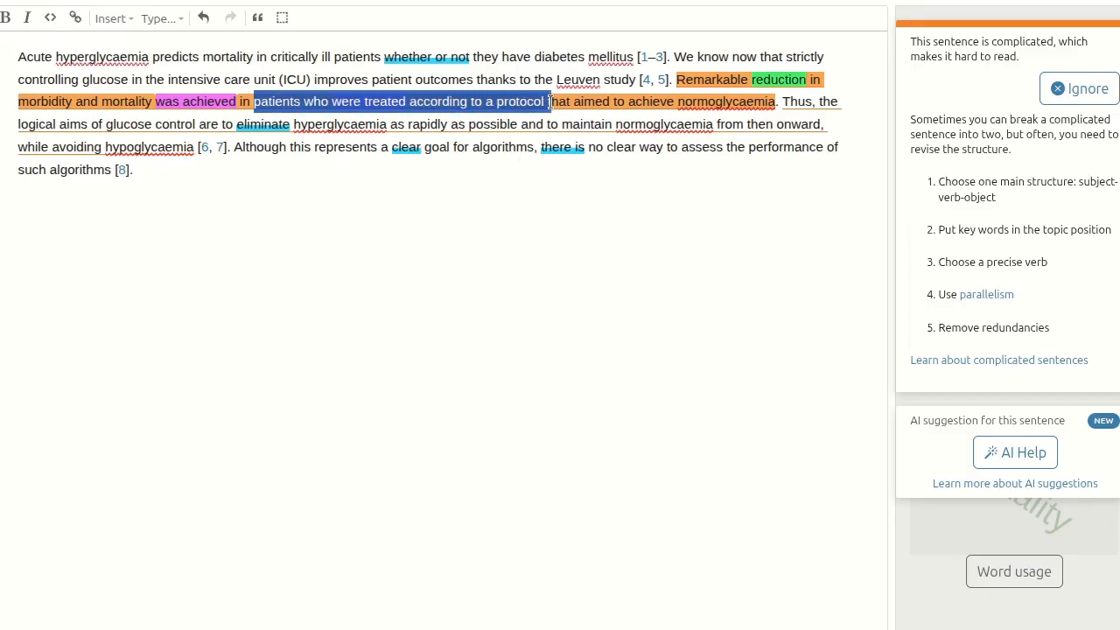
left_click_drag(550, 101, 775, 103)
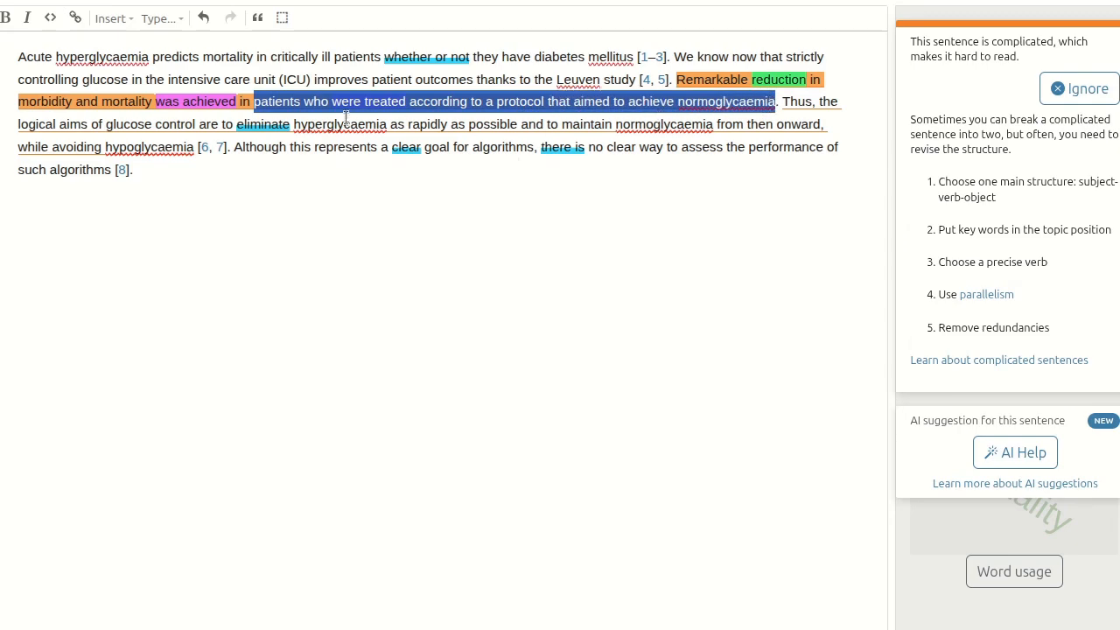
left_click(254, 102)
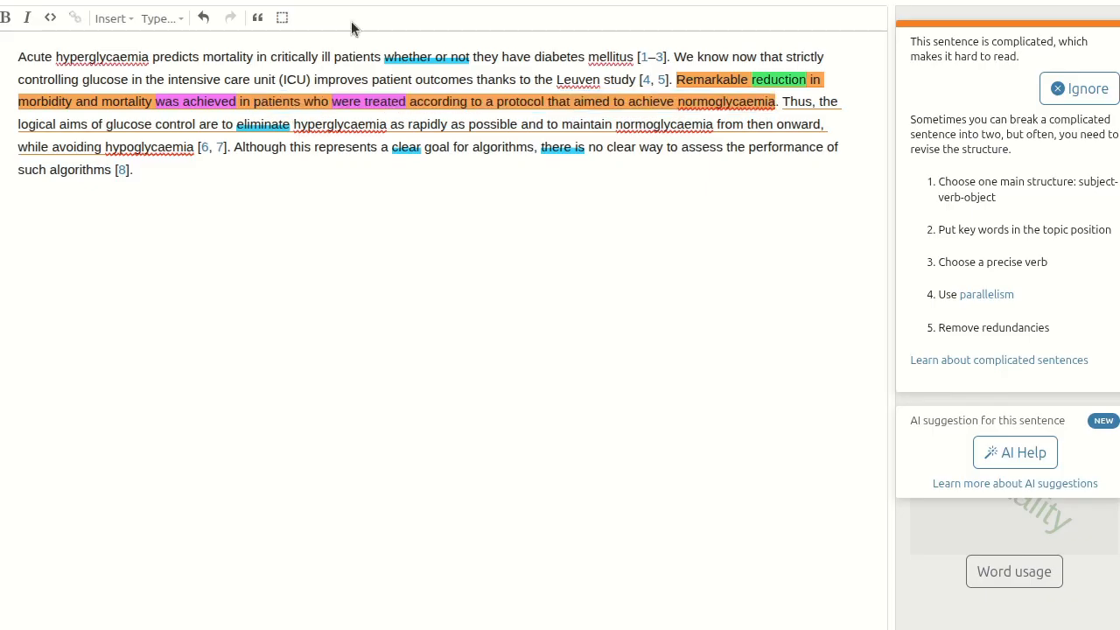
type("In this study,")
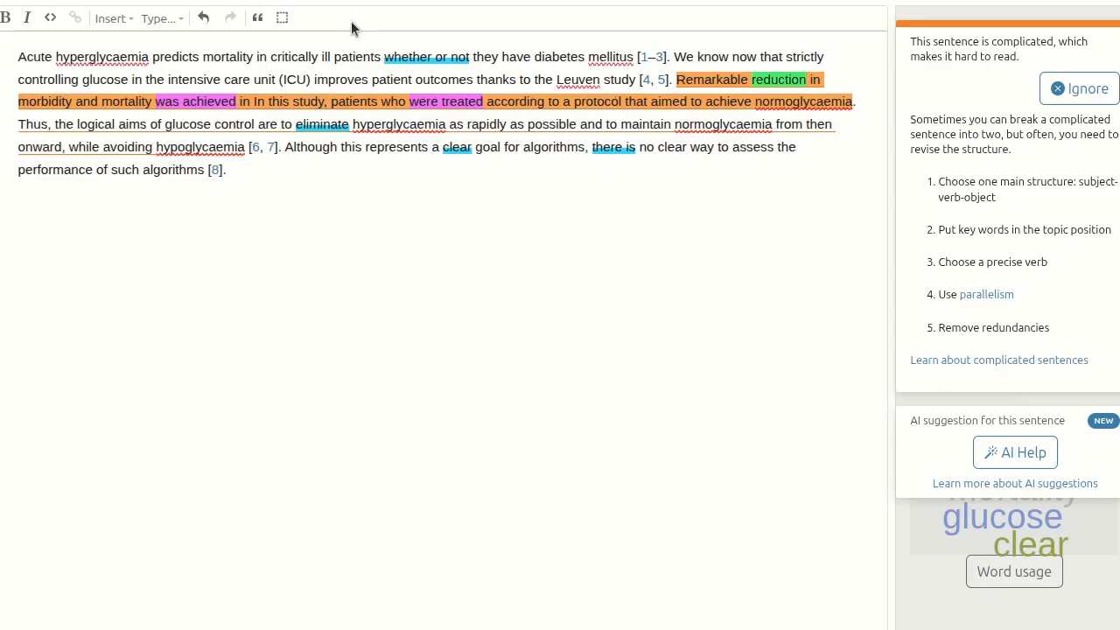
Delete "who" before "were treated" in the third sentence
left_click(409, 104)
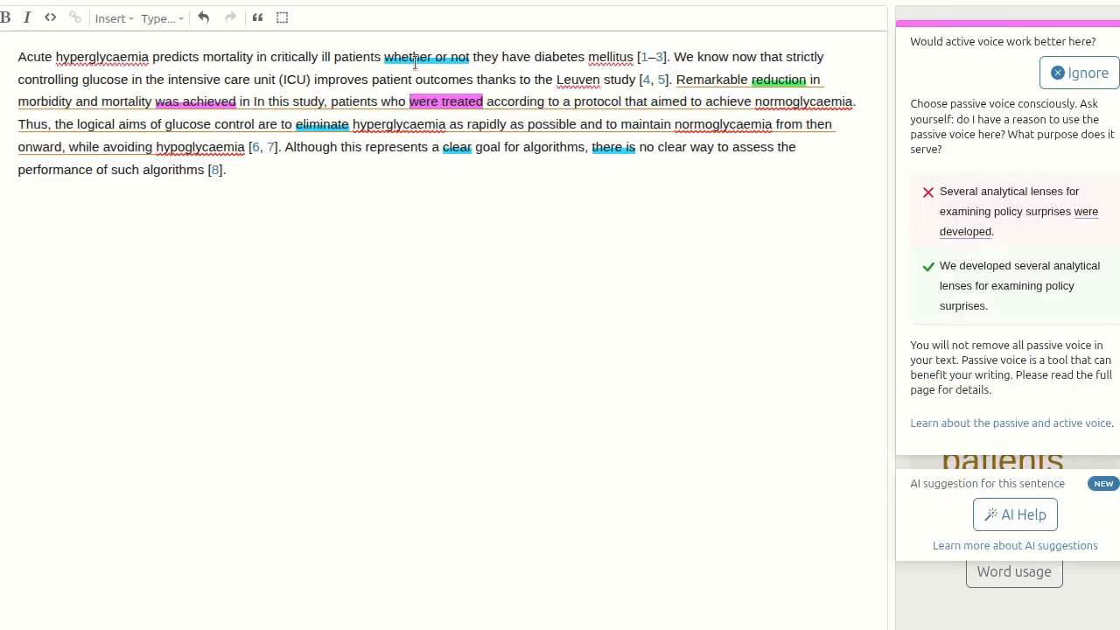
key("BackSpace")
key("BackSpace")
key("BackSpace")
key("BackSpace")
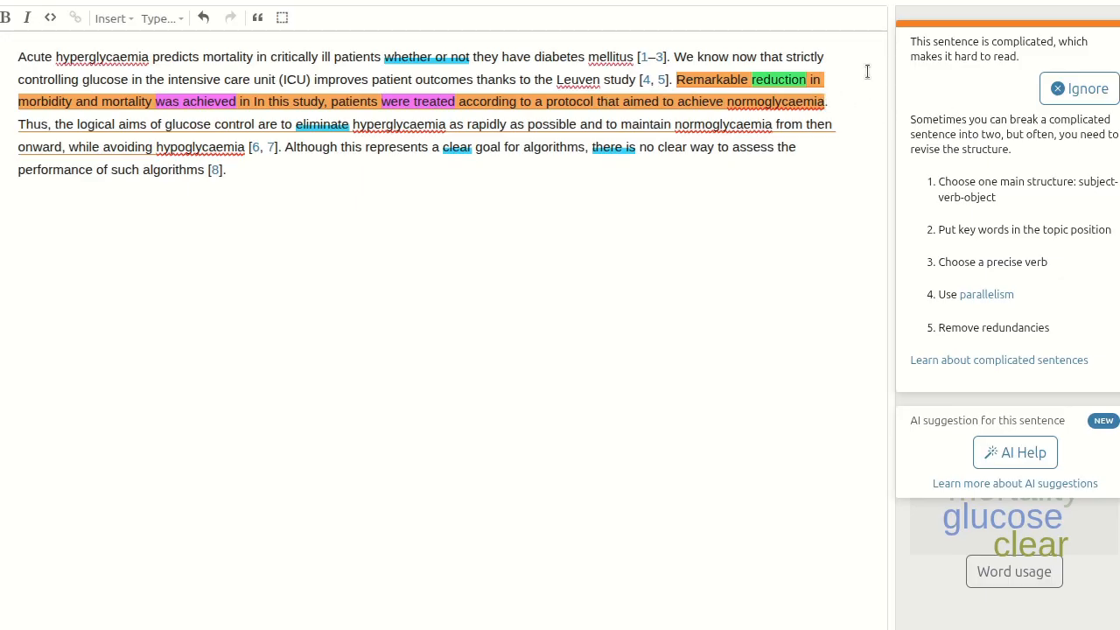
End the third sentence with "and they had reduced morbidity and mortality" and delete its opening "Remarkable reduction in morbidity and mortality was achieved in"
type("and")
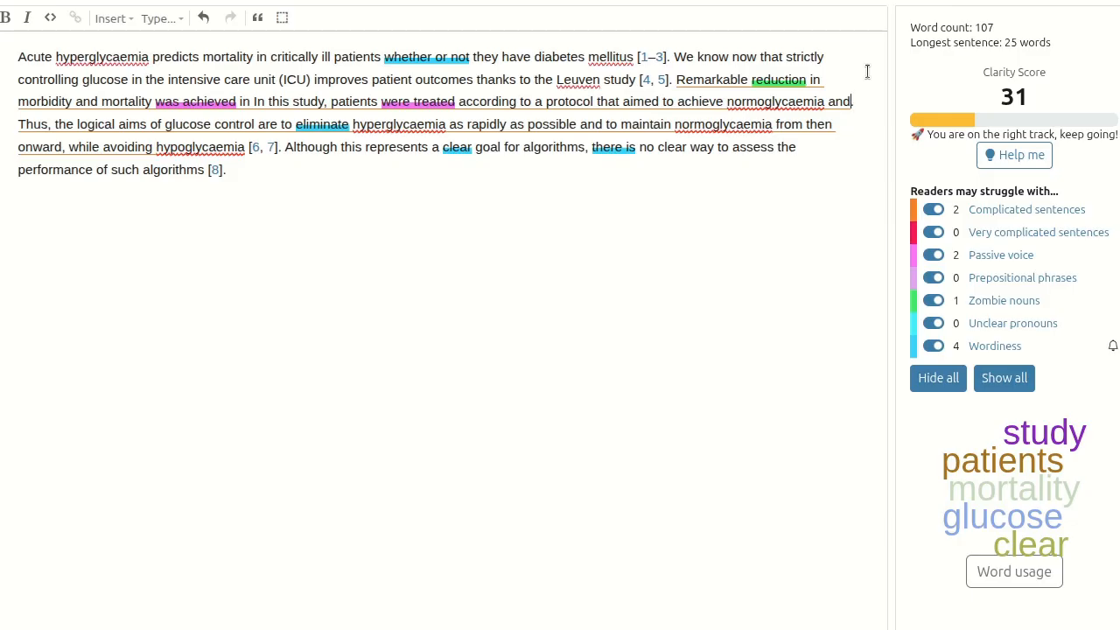
type("they ")
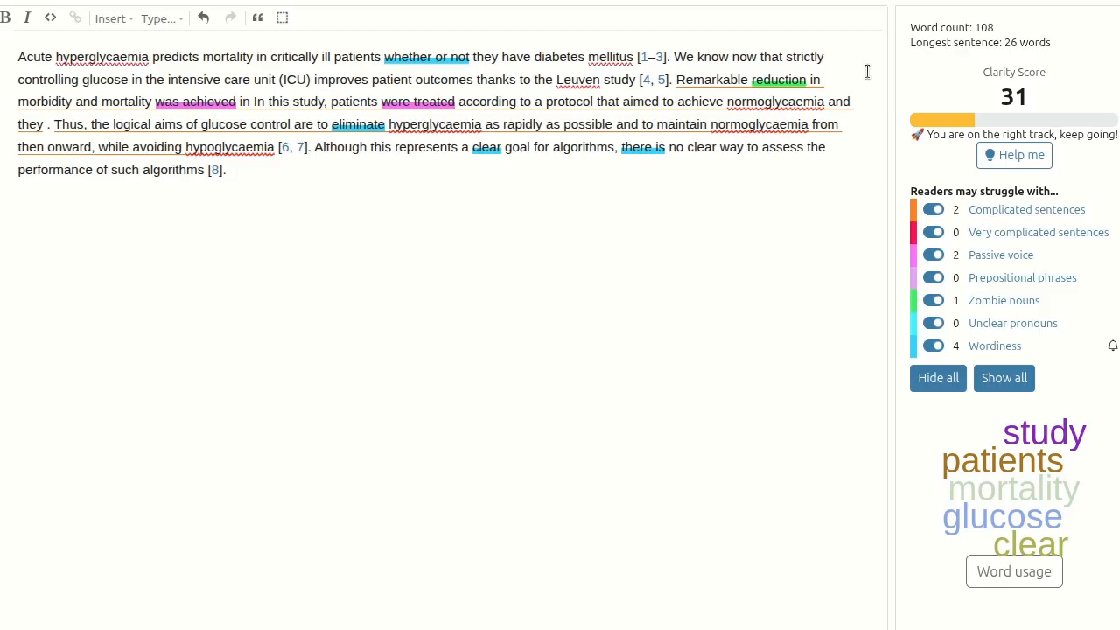
type("had reduced ")
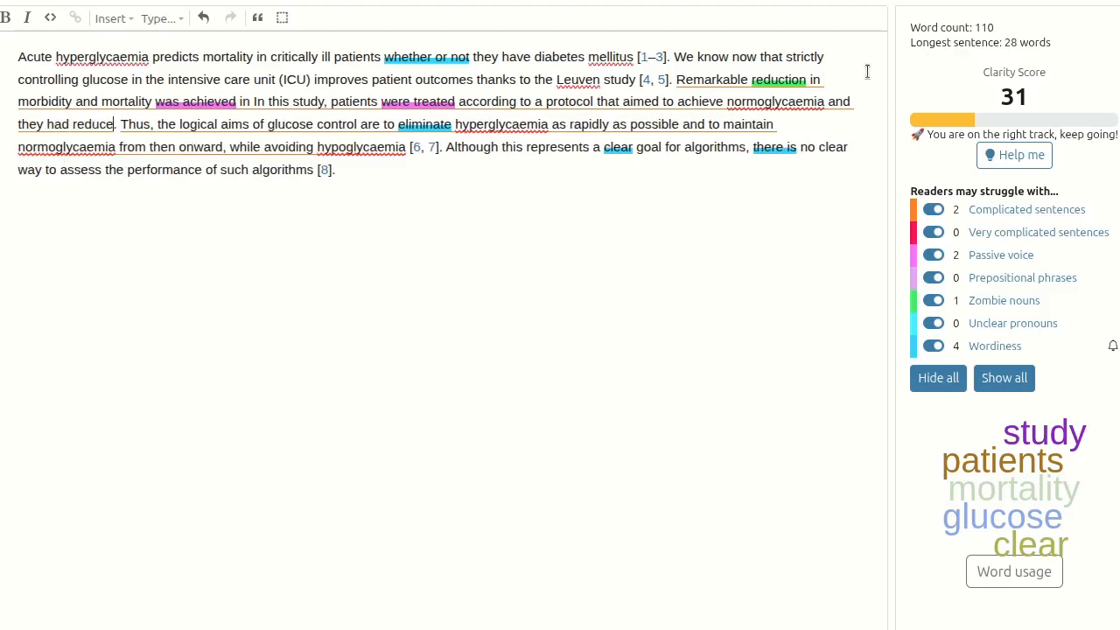
type("morbidity and")
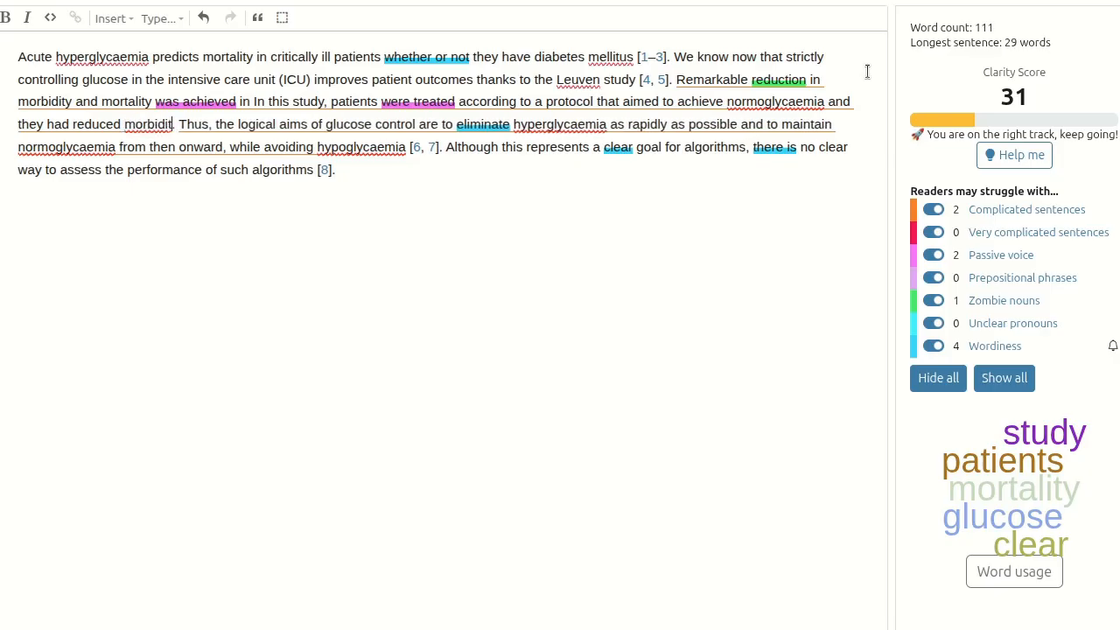
type(" mortality")
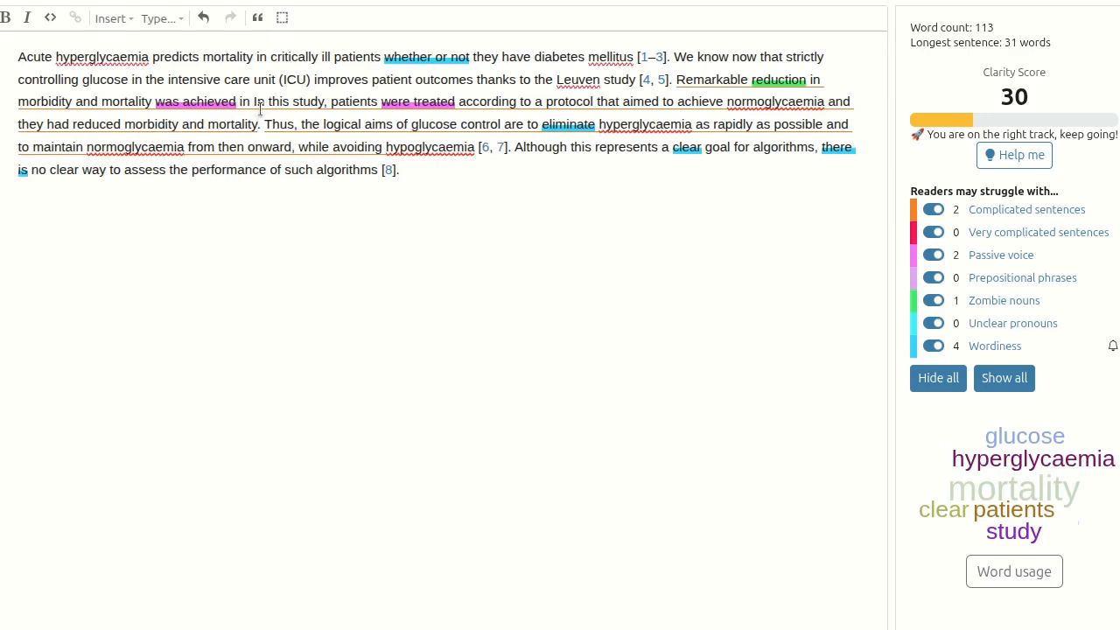
left_click_drag(677, 78, 253, 100)
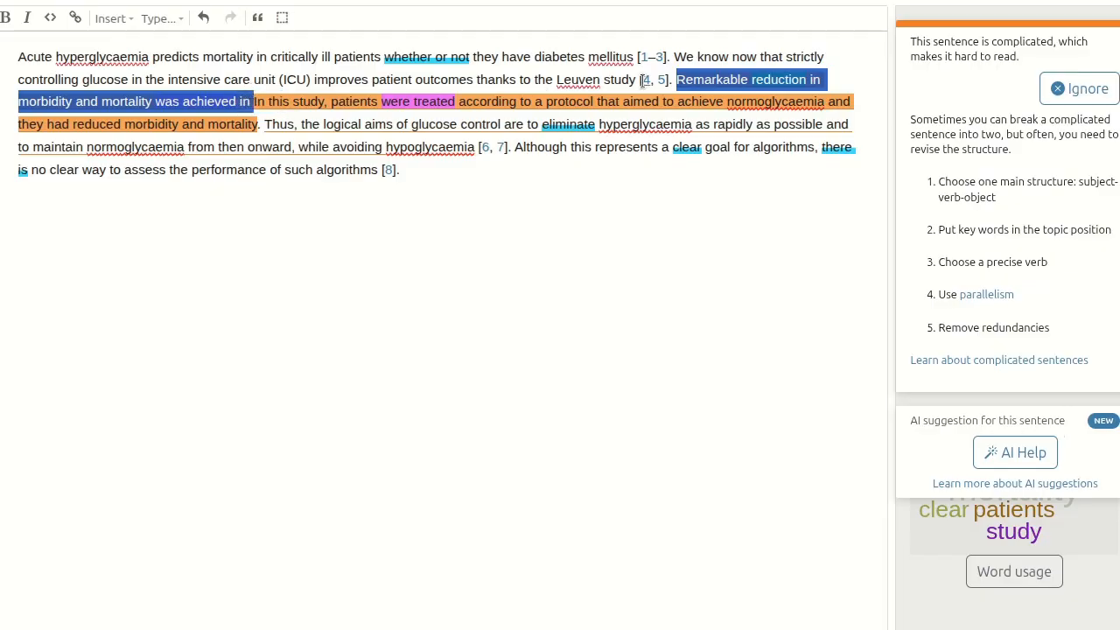
key("BackSpace")
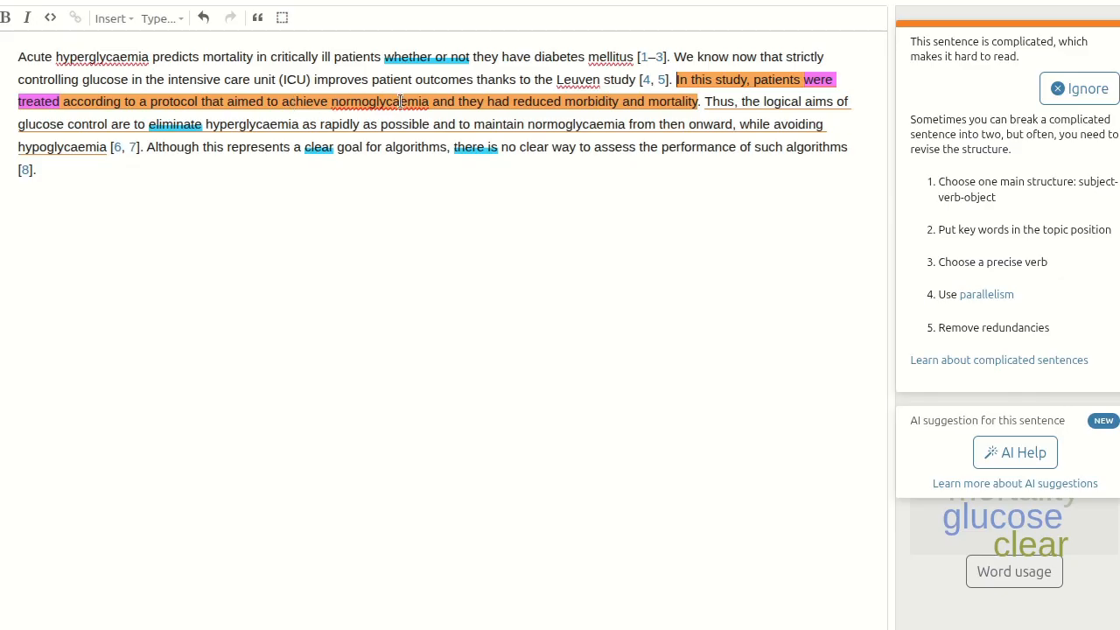
Add a comma after "normoglycaemia" and insert "significantly" before "reduced" in the third sentence
left_click(428, 102)
type(",")
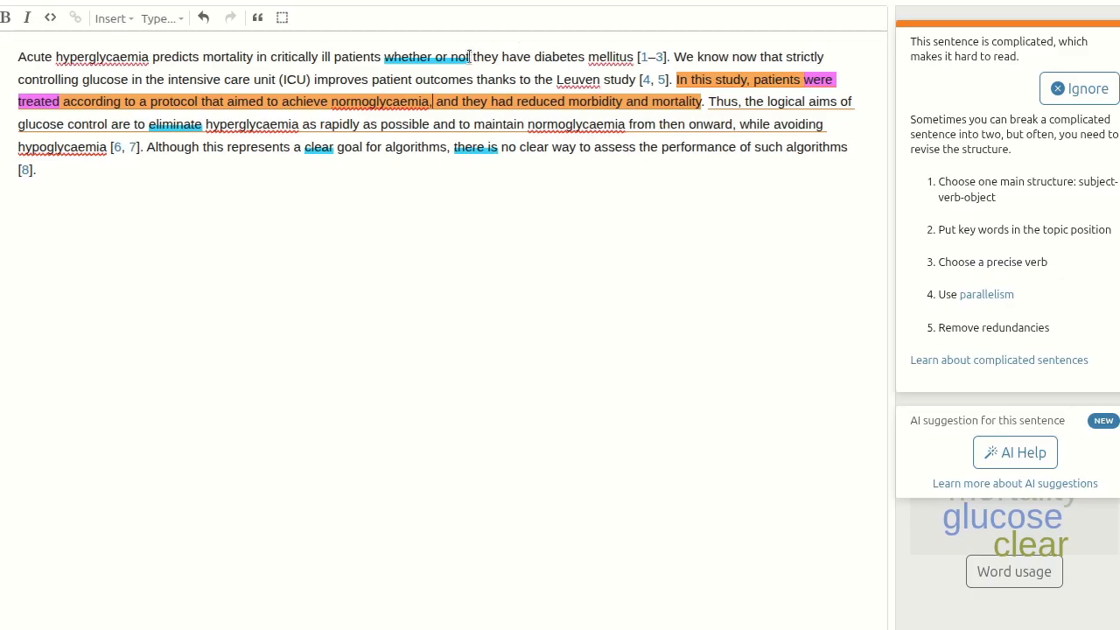
left_click(517, 104)
type("significantly")
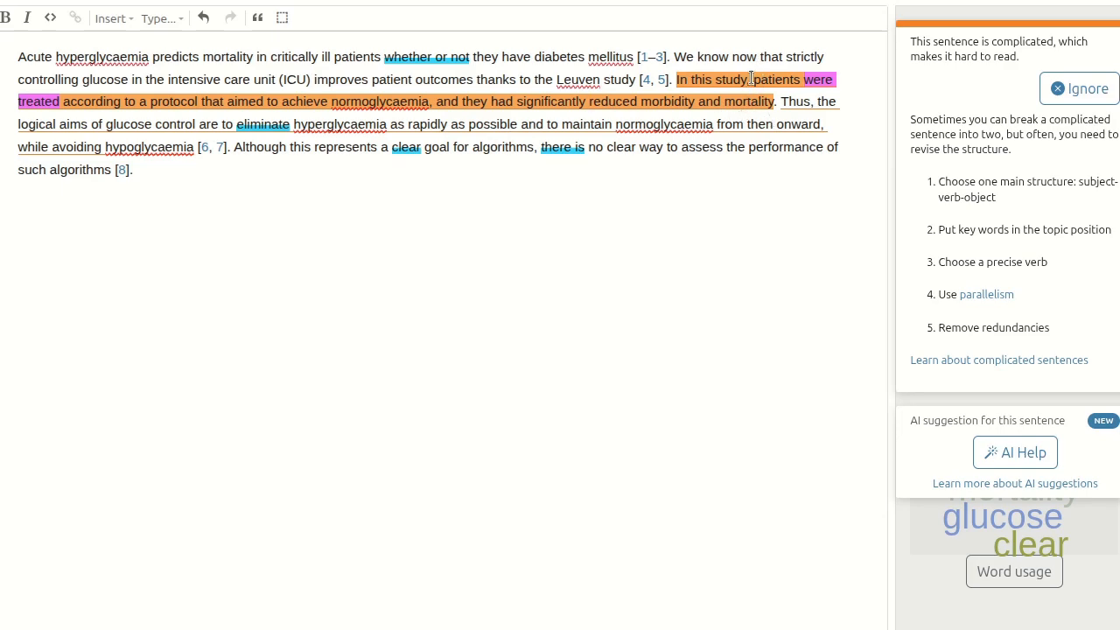
left_click_drag(751, 79, 803, 77)
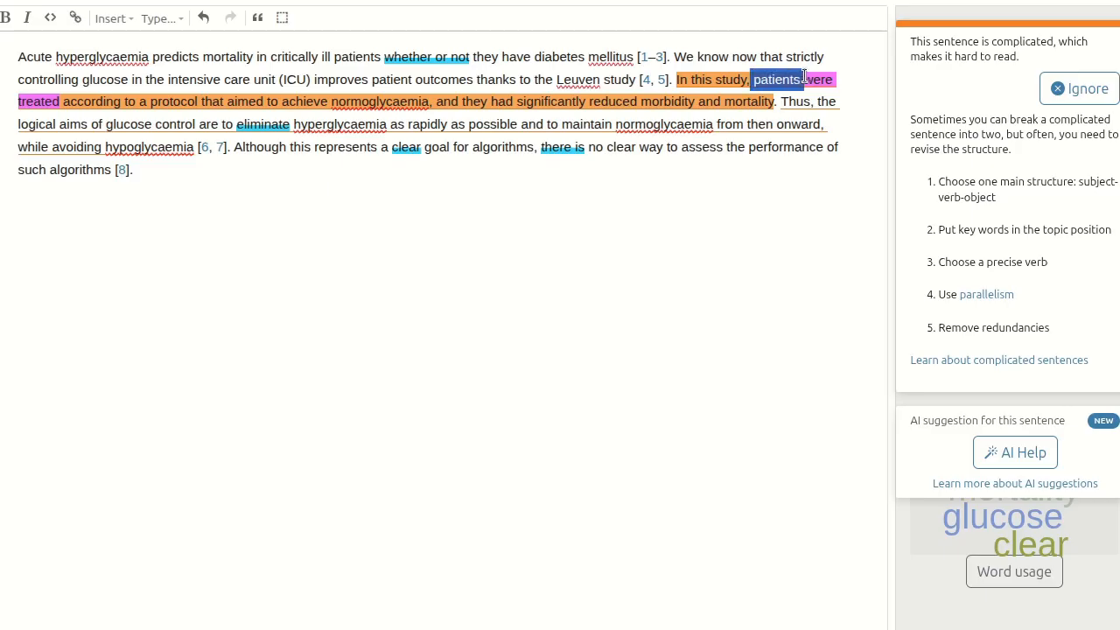
left_click_drag(463, 100, 485, 100)
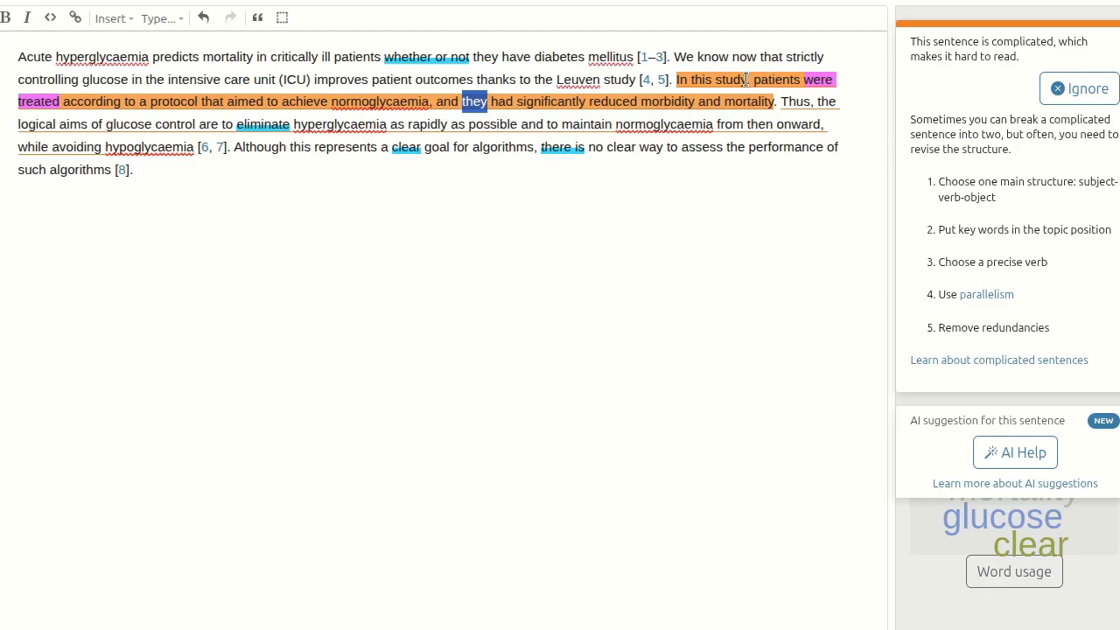
left_click_drag(752, 80, 777, 99)
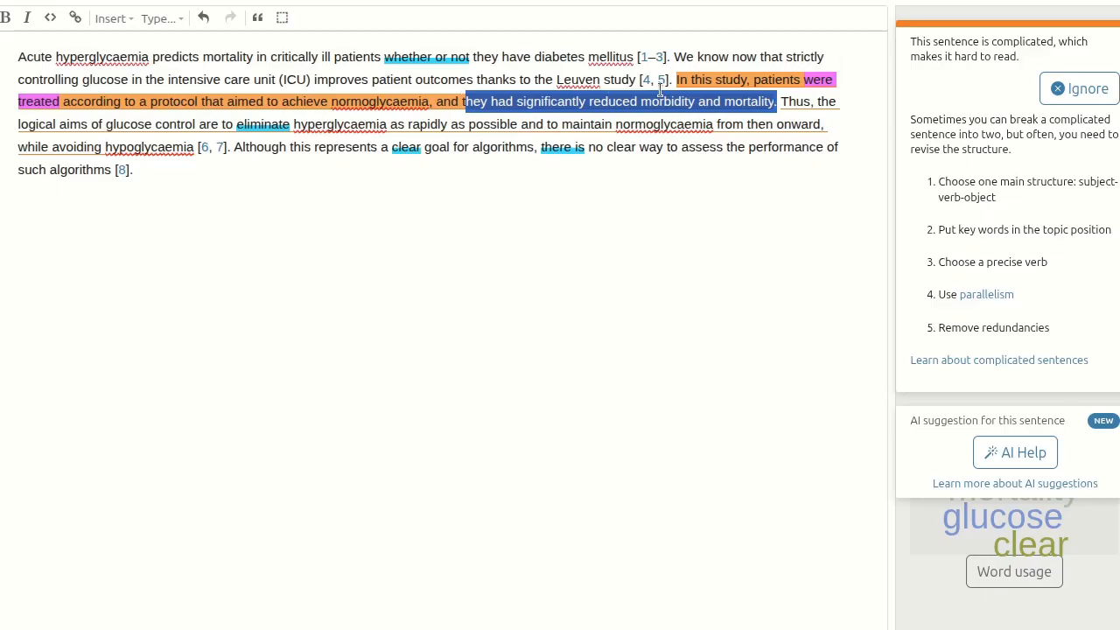
left_click(572, 103)
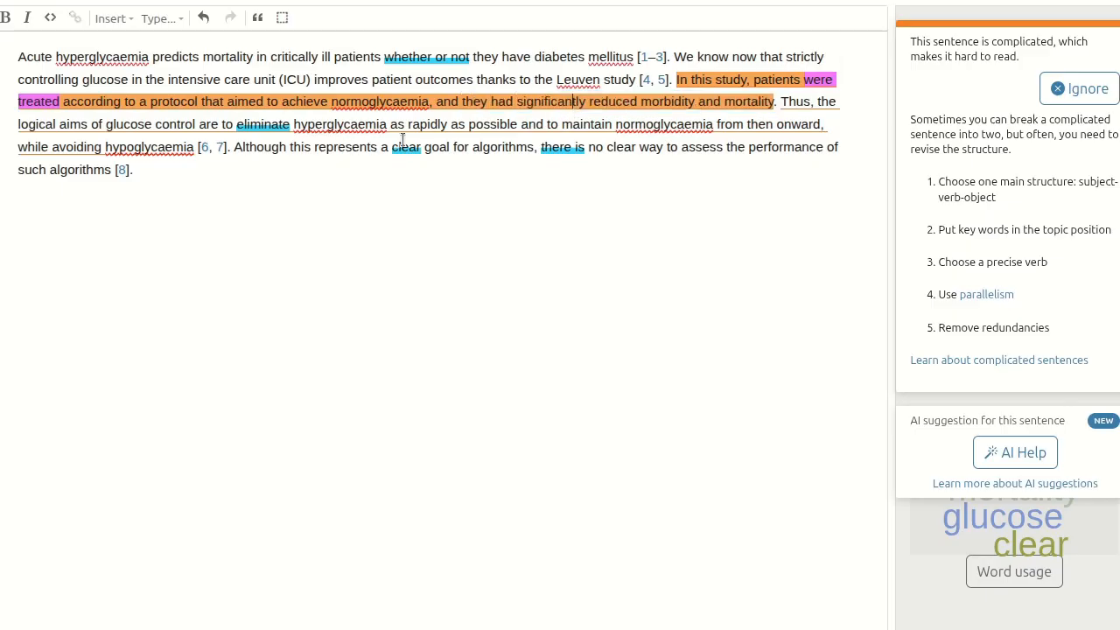
Try to split the third sentence after "normoglycaemia", replacing ", and they" with a full stop and "They"
left_click(431, 103)
key("BackSpace")
type(".")
key("BackSpace")
key("BackSpace")
key("BackSpace")
key("BackSpace")
key("BackSpace")
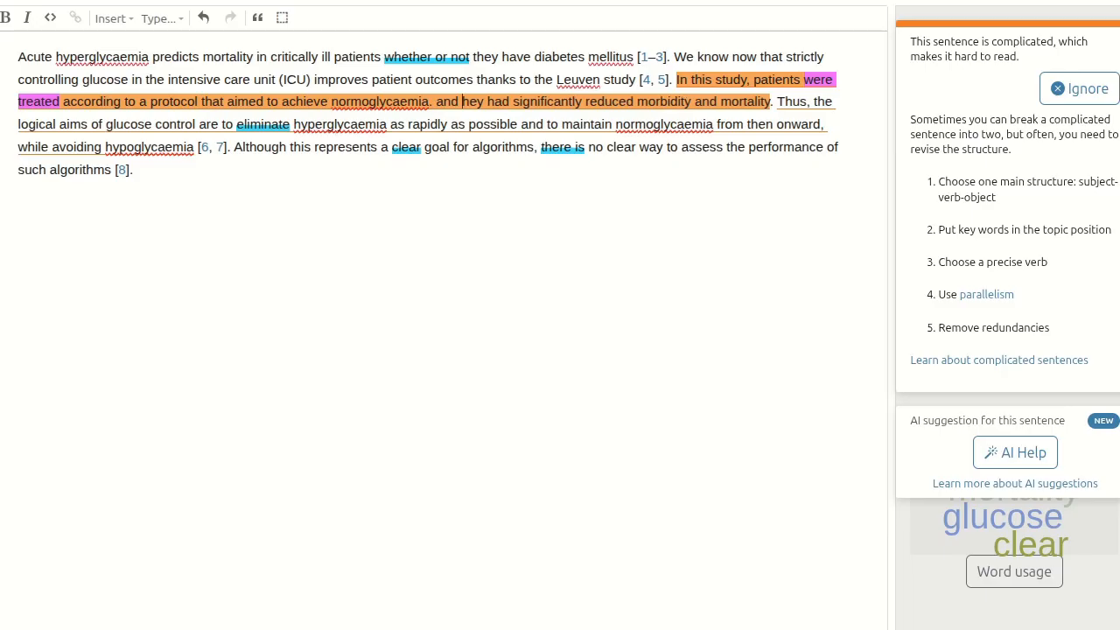
type("T")
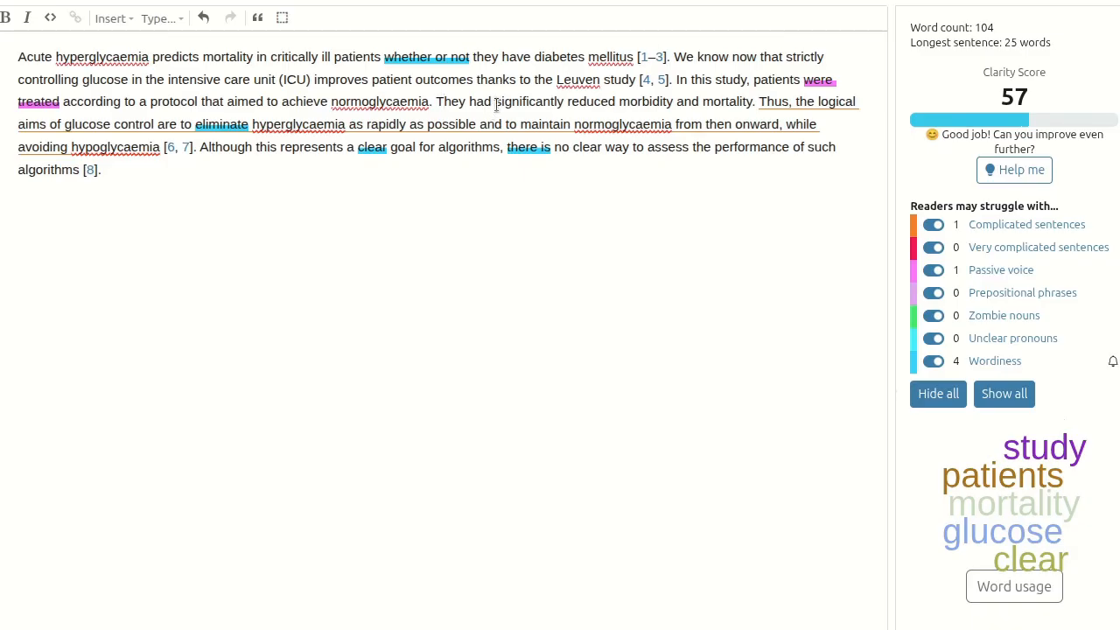
Rejoin the two split sentences with ", and they" after "normoglycaemia"
key("BackSpace")
key("BackSpace")
key("BackSpace")
type(", and t")
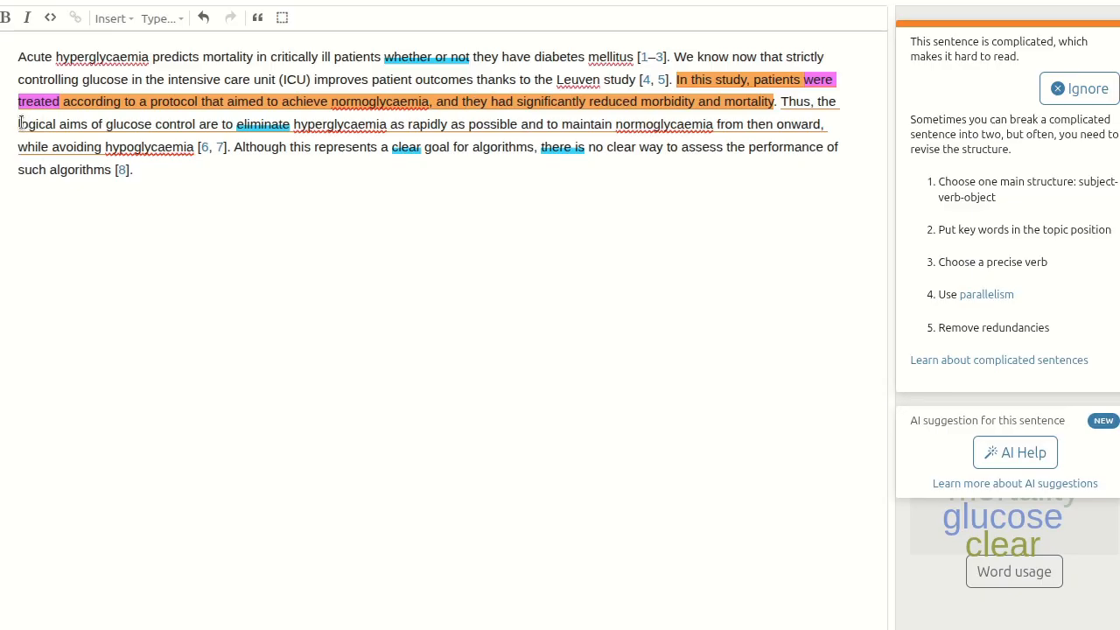
Delete "the logical aims of" after "Thus," in the fourth sentence
left_click_drag(21, 123, 94, 123)
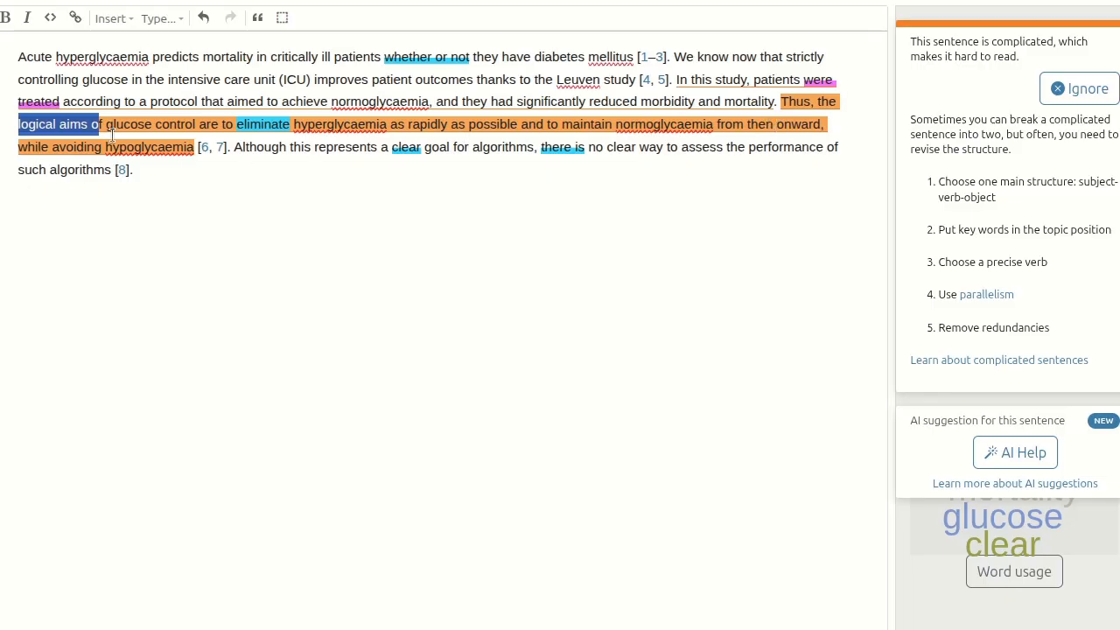
left_click(225, 124)
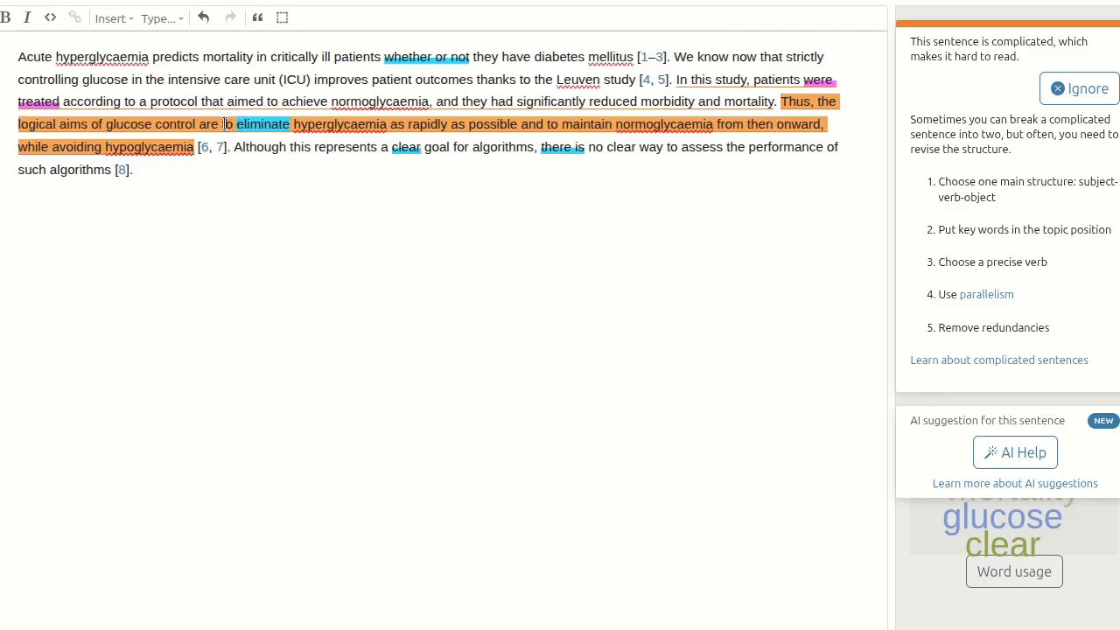
left_click_drag(225, 124, 387, 124)
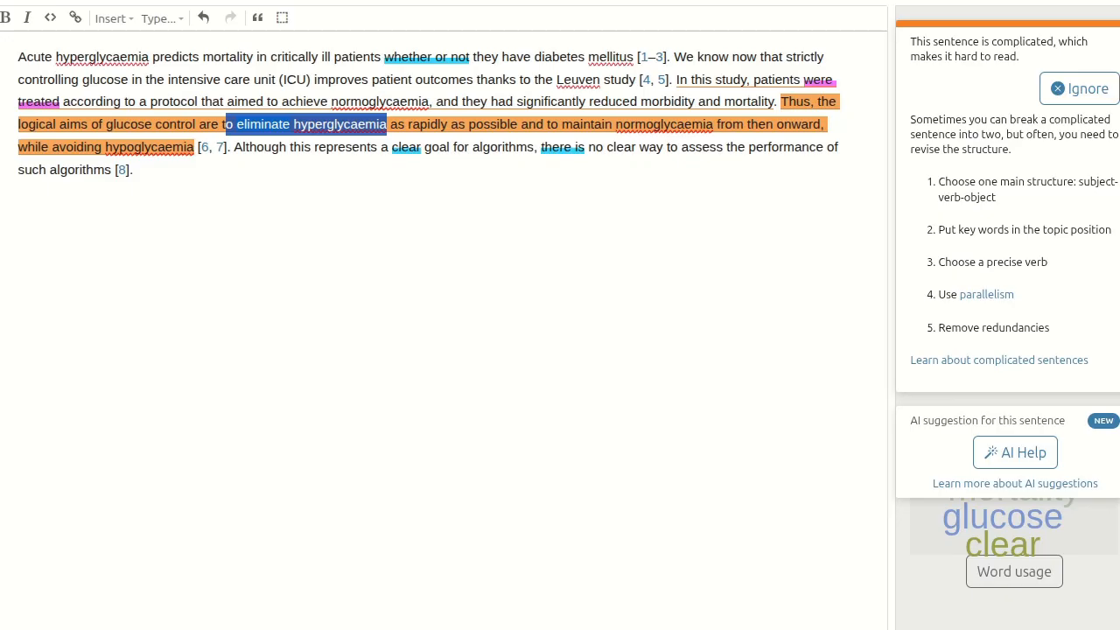
left_click(106, 125)
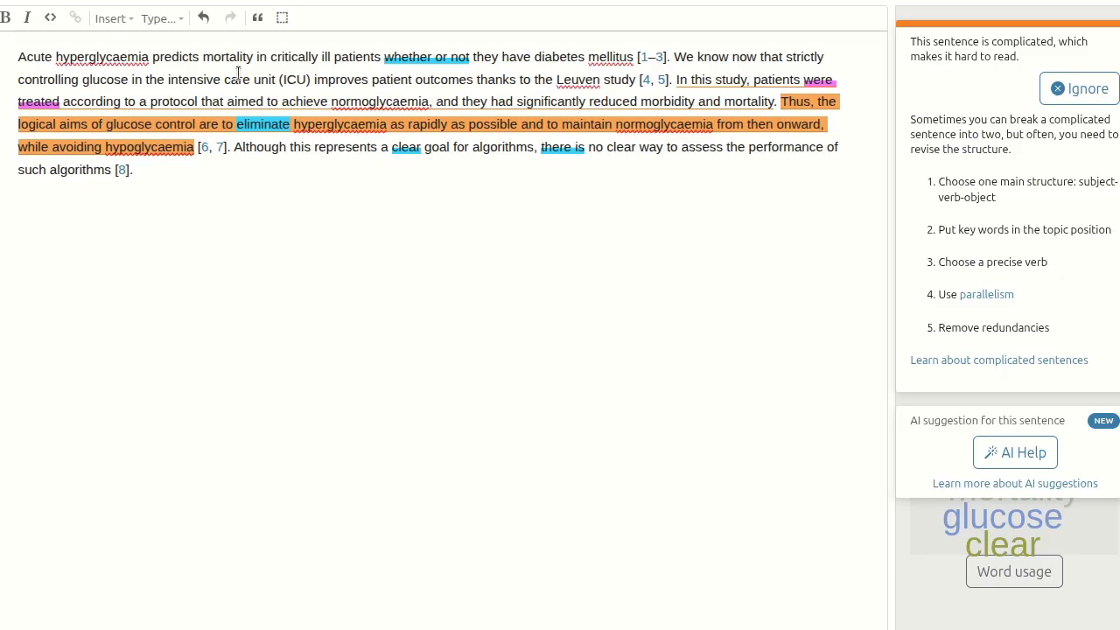
key("BackSpace")
key("BackSpace")
key("BackSpace")
key("BackSpace")
key("BackSpace")
key("BackSpace")
key("BackSpace")
key("BackSpace")
key("BackSpace")
key("BackSpace")
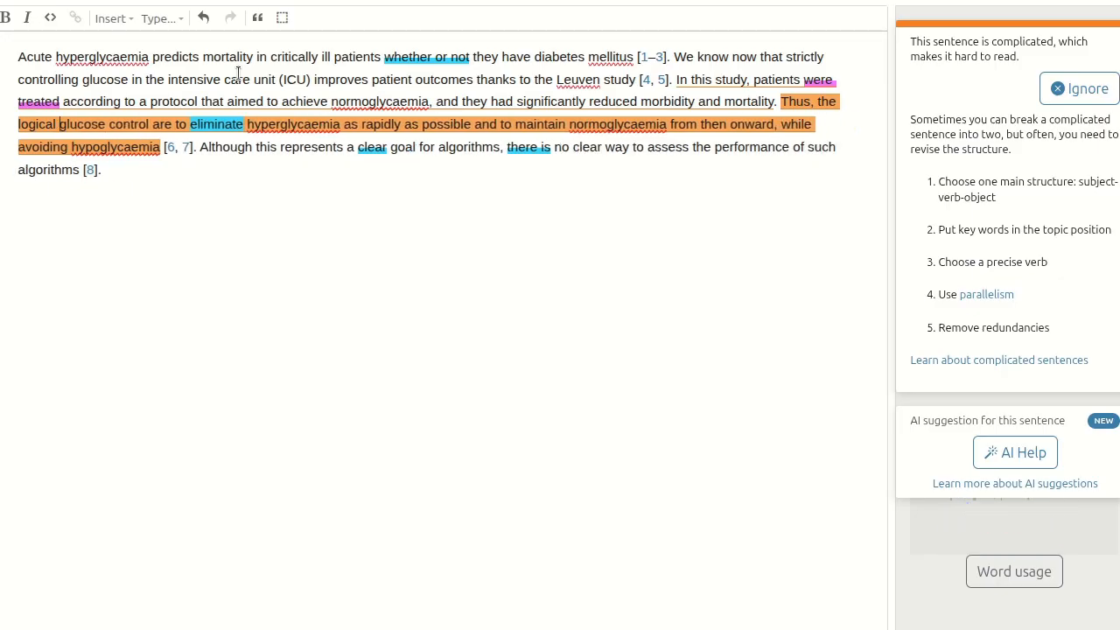
key("BackSpace")
key("BackSpace")
key("BackSpace")
key("BackSpace")
key("BackSpace")
key("BackSpace")
key("BackSpace")
key("BackSpace")
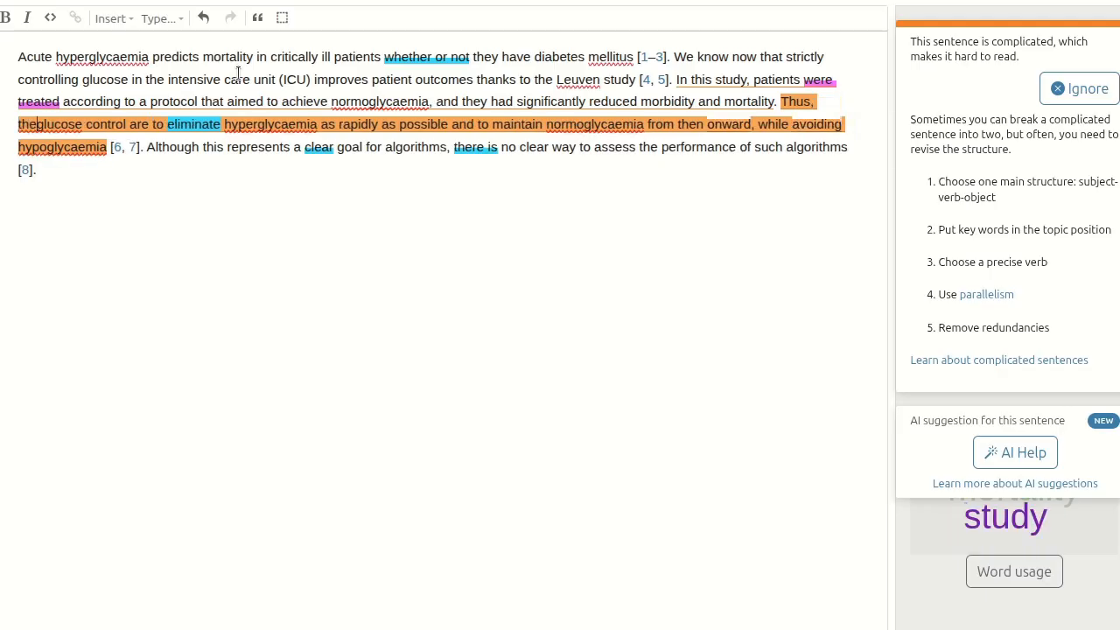
key("BackSpace")
key("BackSpace")
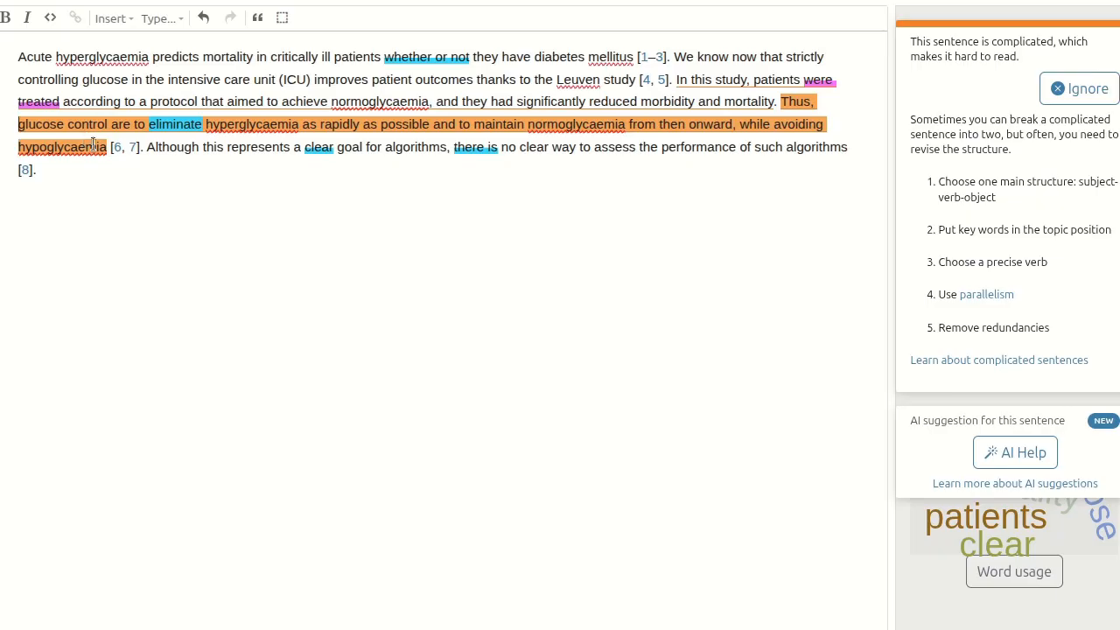
Replace "are to" with "should" after "glucose control" in the fourth sentence
left_click(111, 125)
type("should")
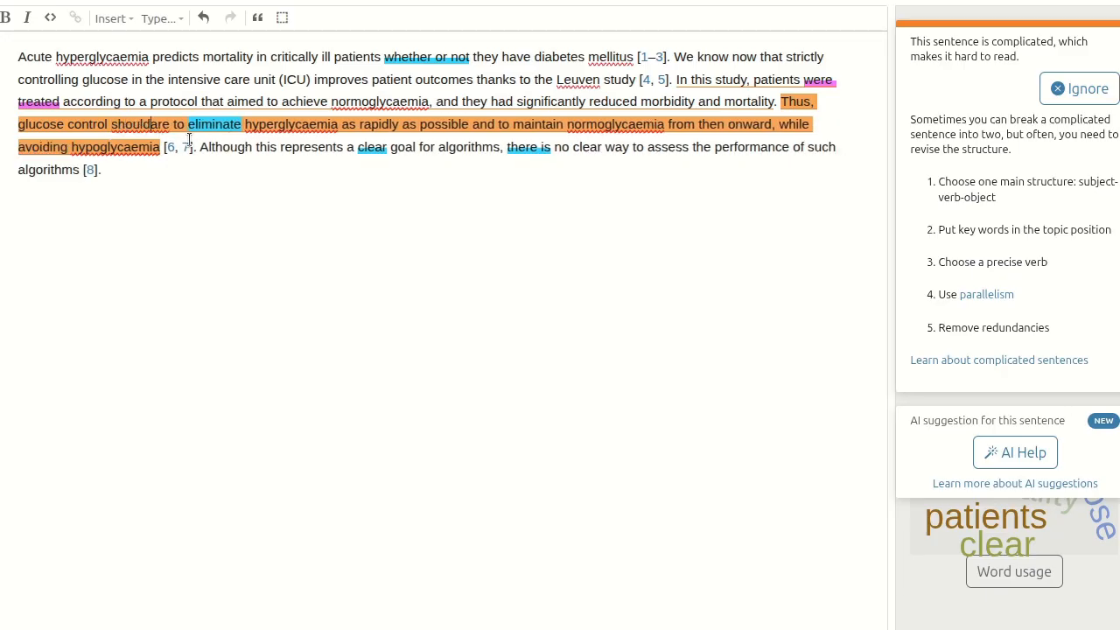
key("Delete")
key("Delete")
key("Delete")
key("Delete")
key("Delete")
key("Delete")
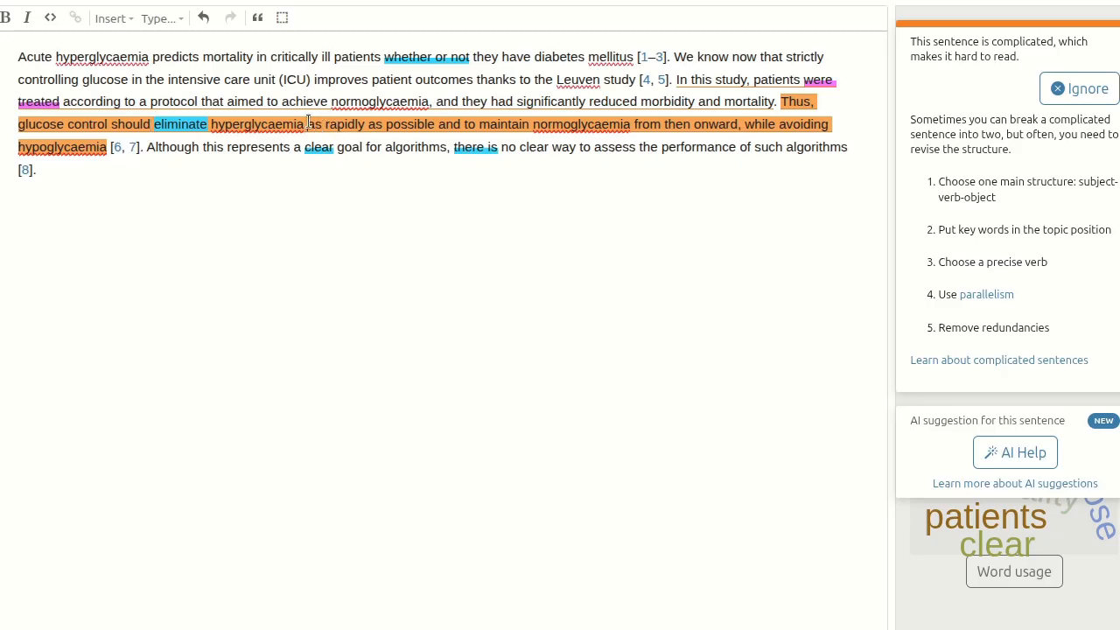
Delete "as rapidly as possible" after "eliminate hyperglycaemia" in the fourth sentence
left_click_drag(308, 123, 431, 101)
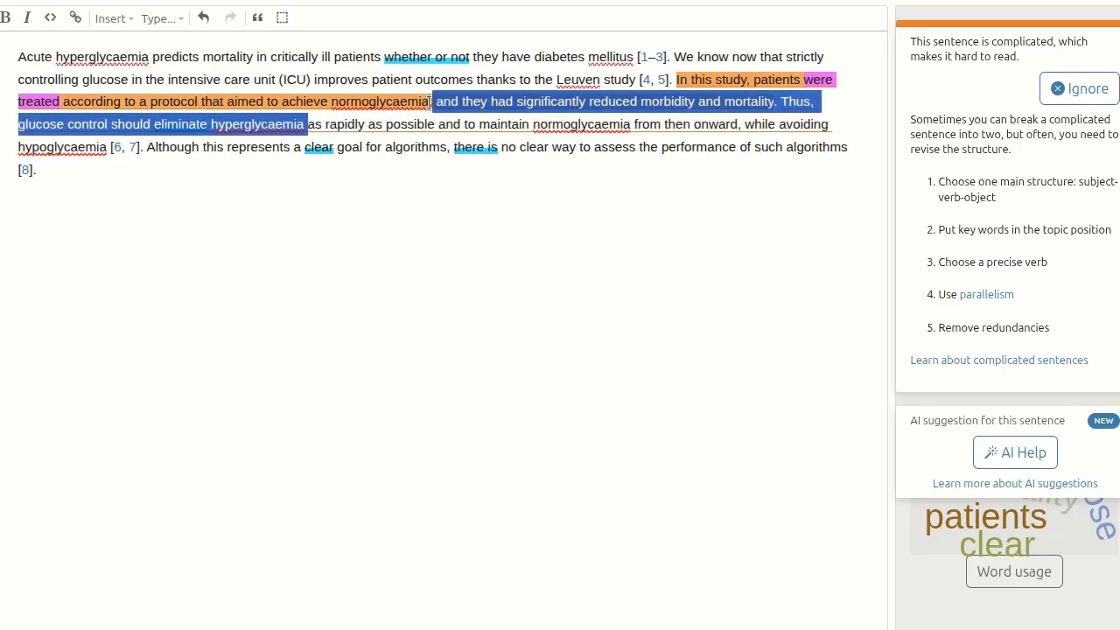
left_click(435, 124)
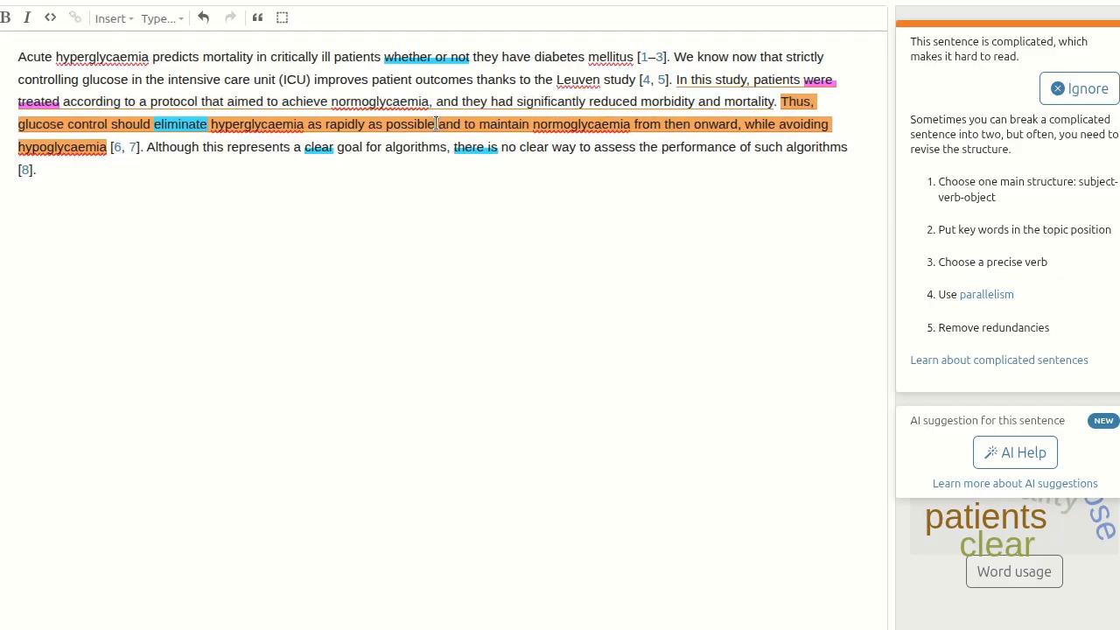
left_click_drag(435, 124, 308, 124)
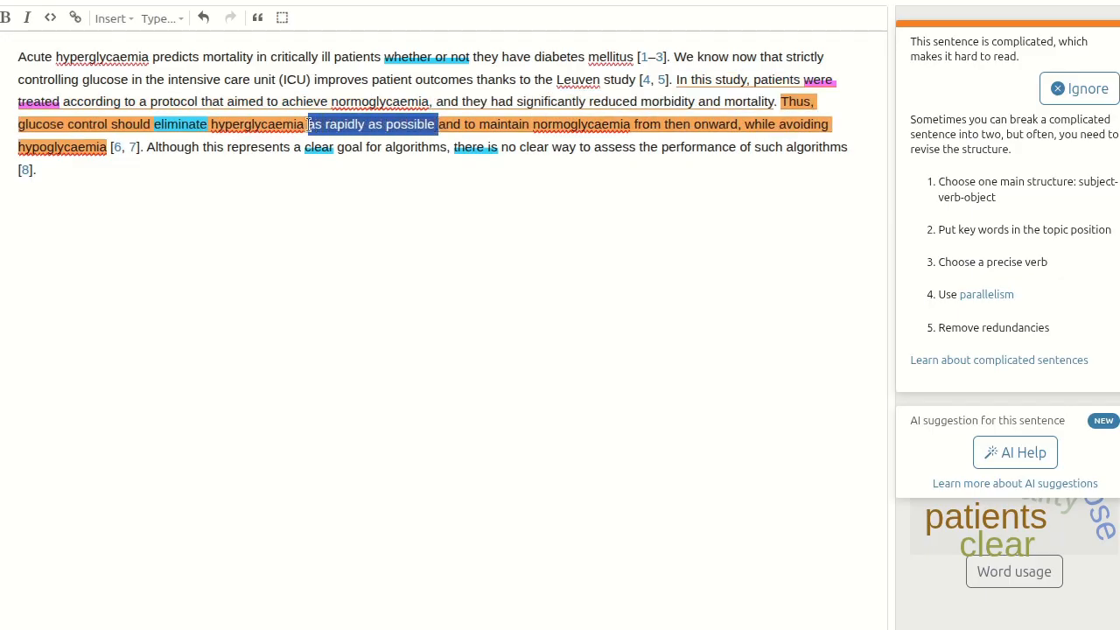
key("BackSpace")
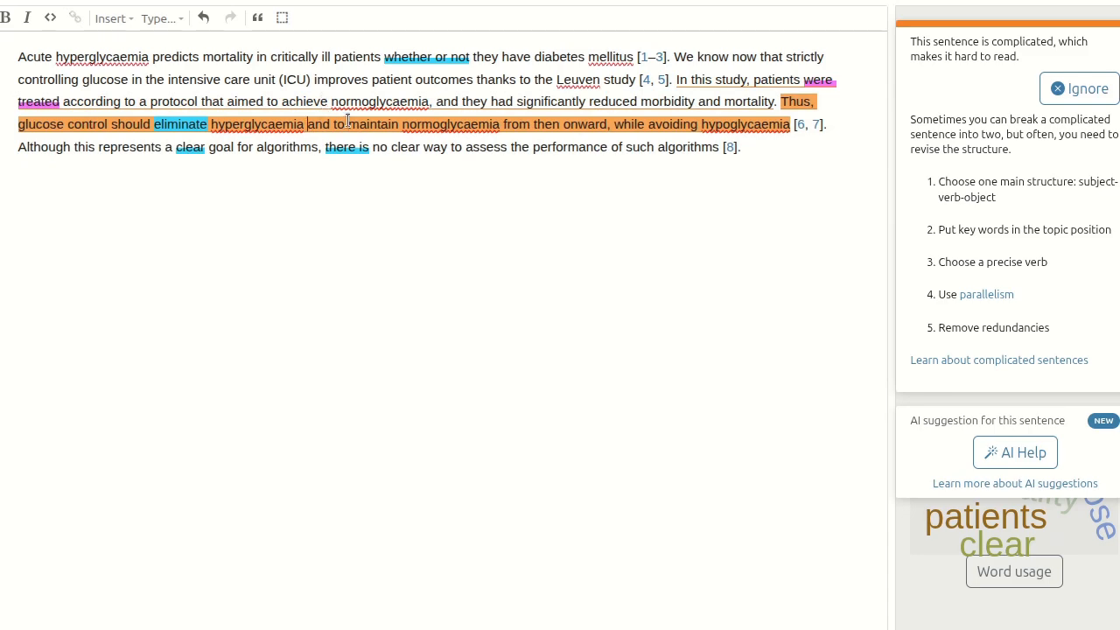
Delete "to" before "maintain" and "from then onward" after "normoglycaemia" in the fourth sentence
left_click(347, 115)
key("BackSpace")
key("BackSpace")
key("BackSpace")
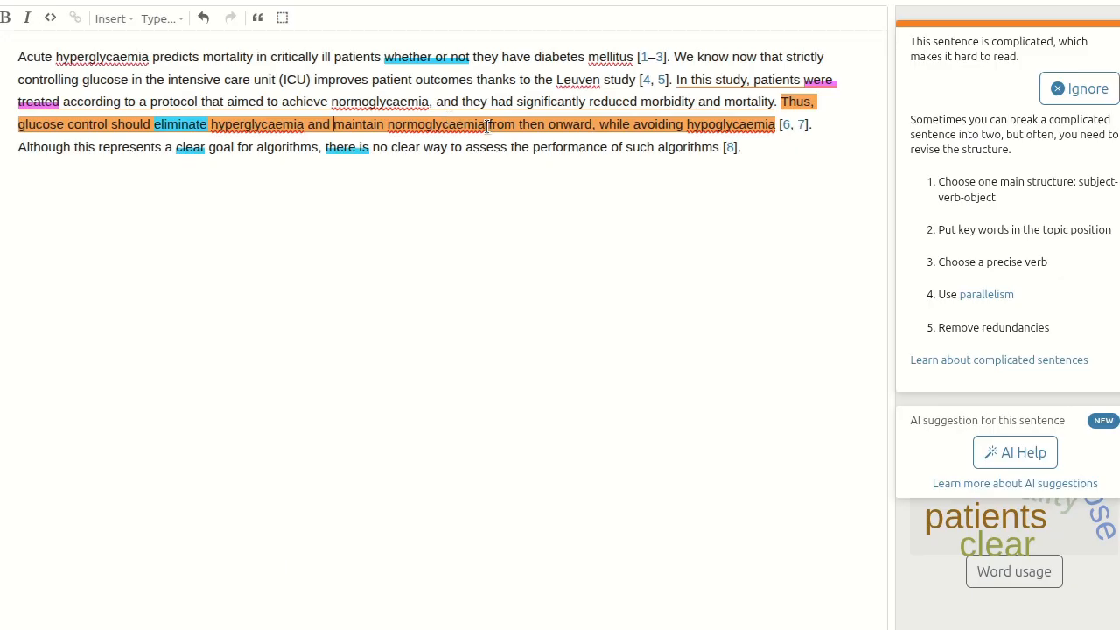
left_click_drag(485, 125, 591, 118)
key("BackSpace")
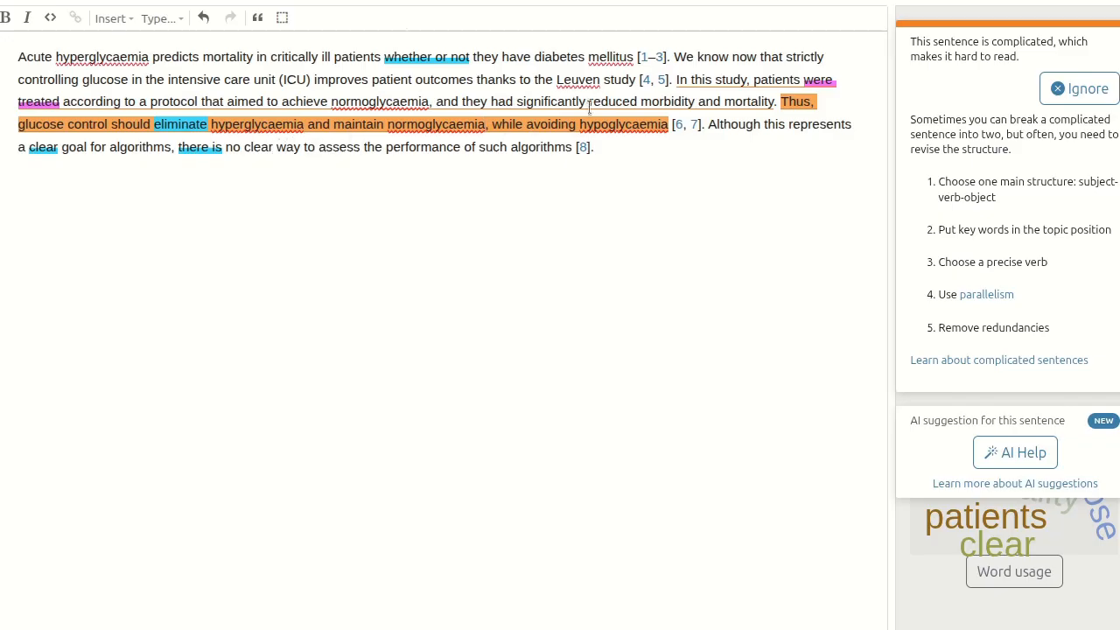
Replace "avoiding" with "minimizing the risk of" before "hypoglycaemia" in the fourth sentence
left_click_drag(528, 123, 580, 123)
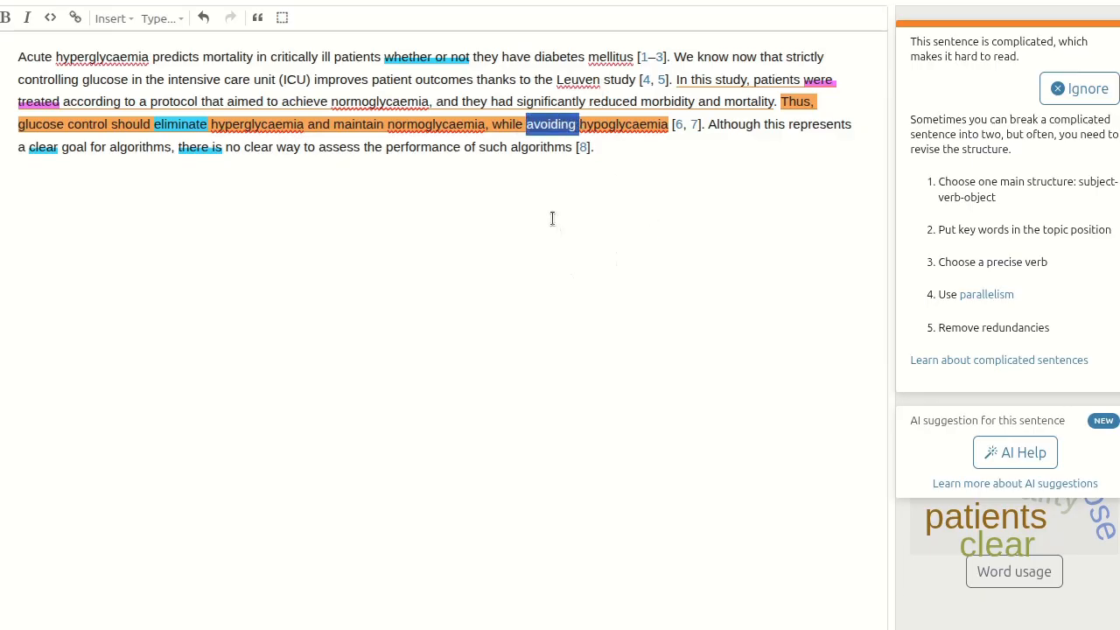
type("min")
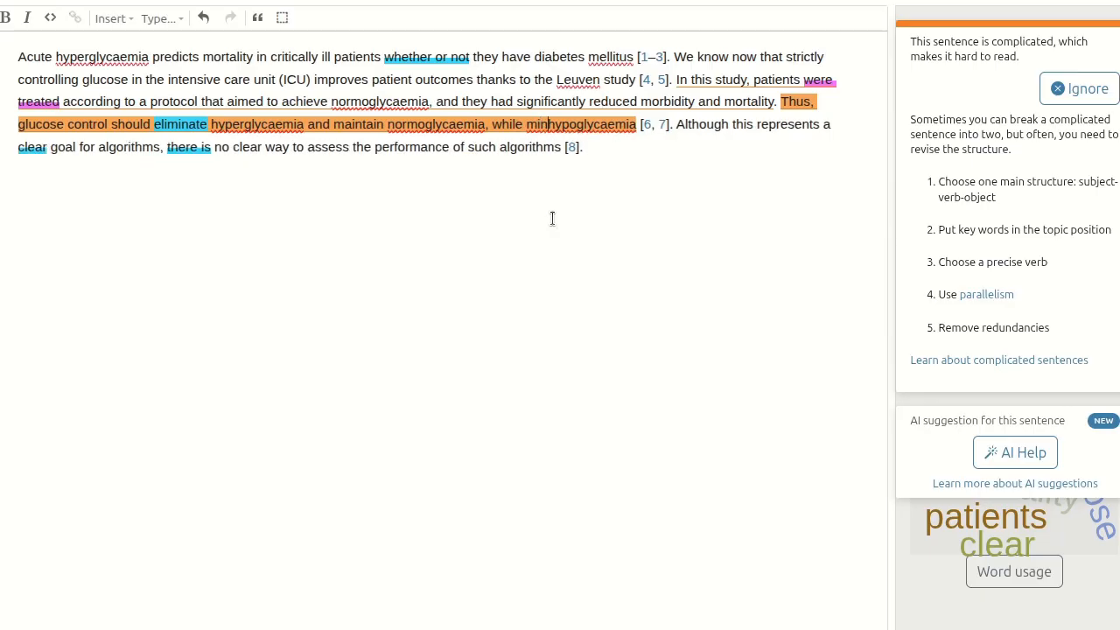
type("imizing the")
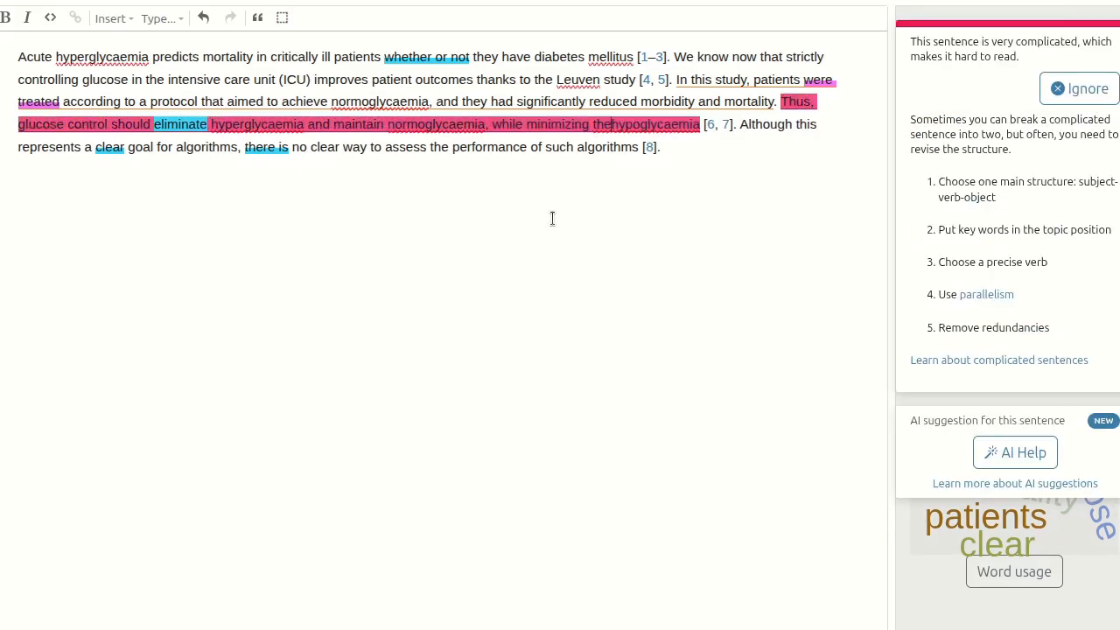
type(" risk of")
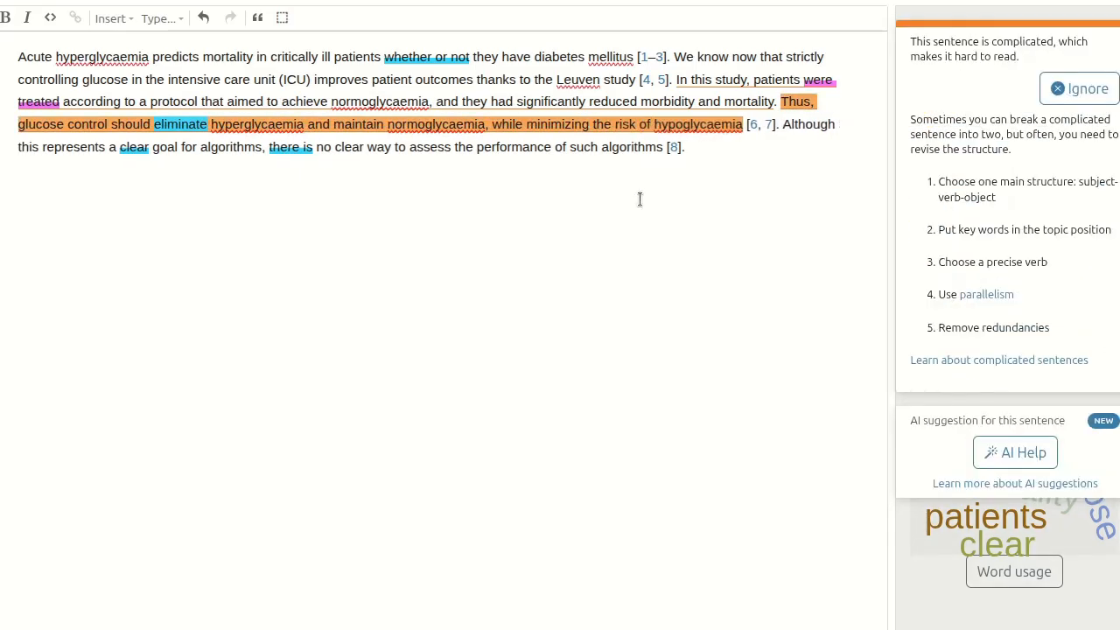
left_click(743, 155)
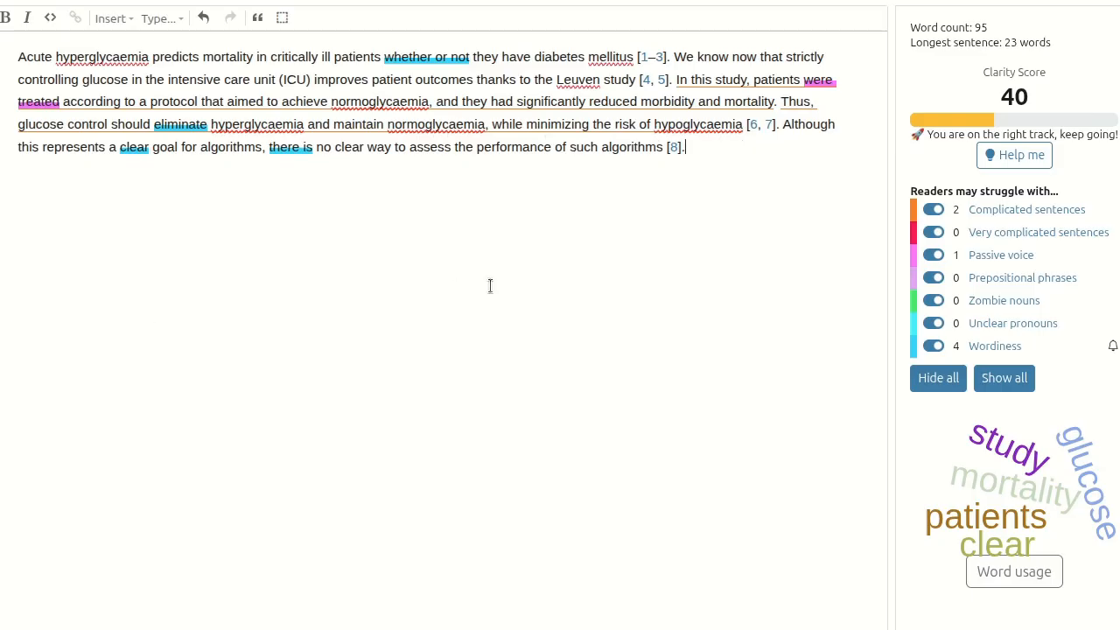
Examine the subject and the "while minimizing" clause of the fourth sentence, and the word "this" in the last sentence
left_click(673, 123)
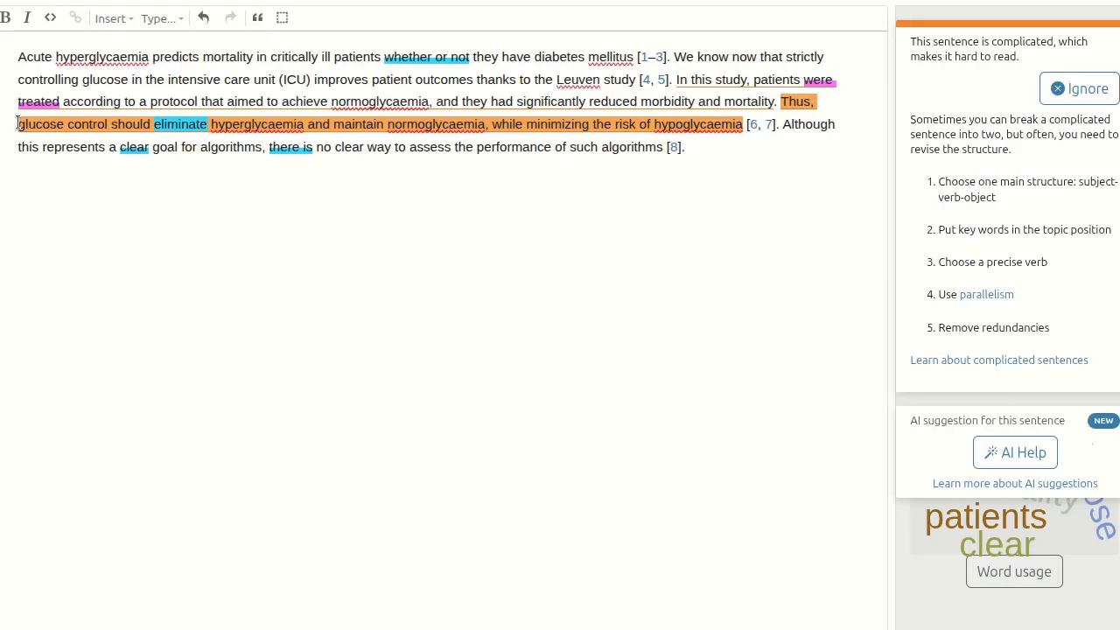
left_click_drag(15, 121, 109, 125)
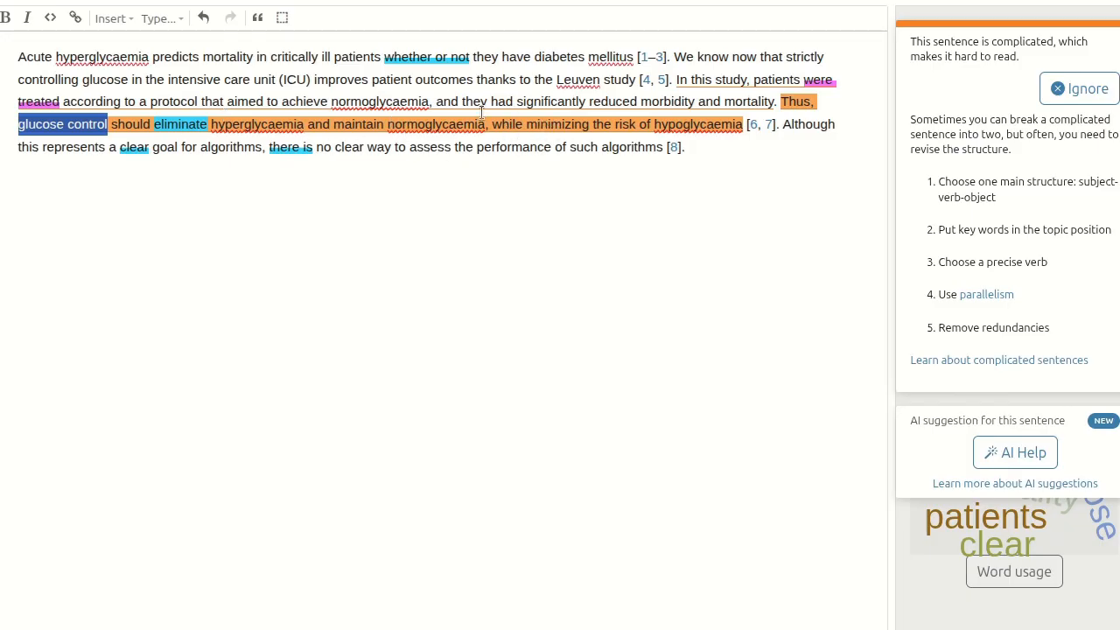
left_click_drag(487, 123, 578, 123)
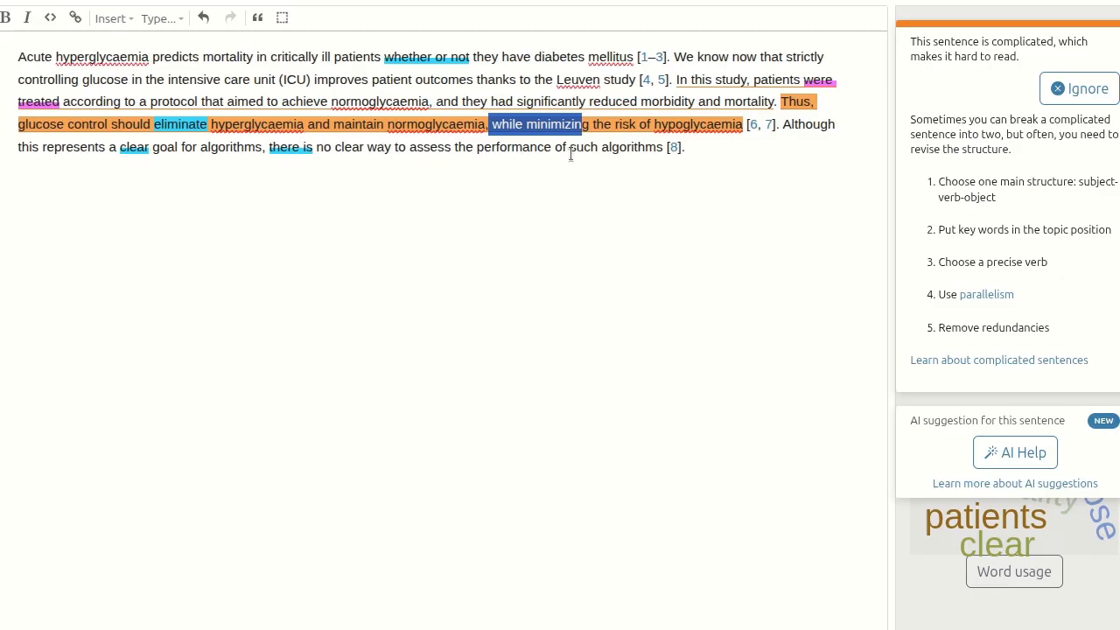
left_click(726, 125)
left_click(744, 148)
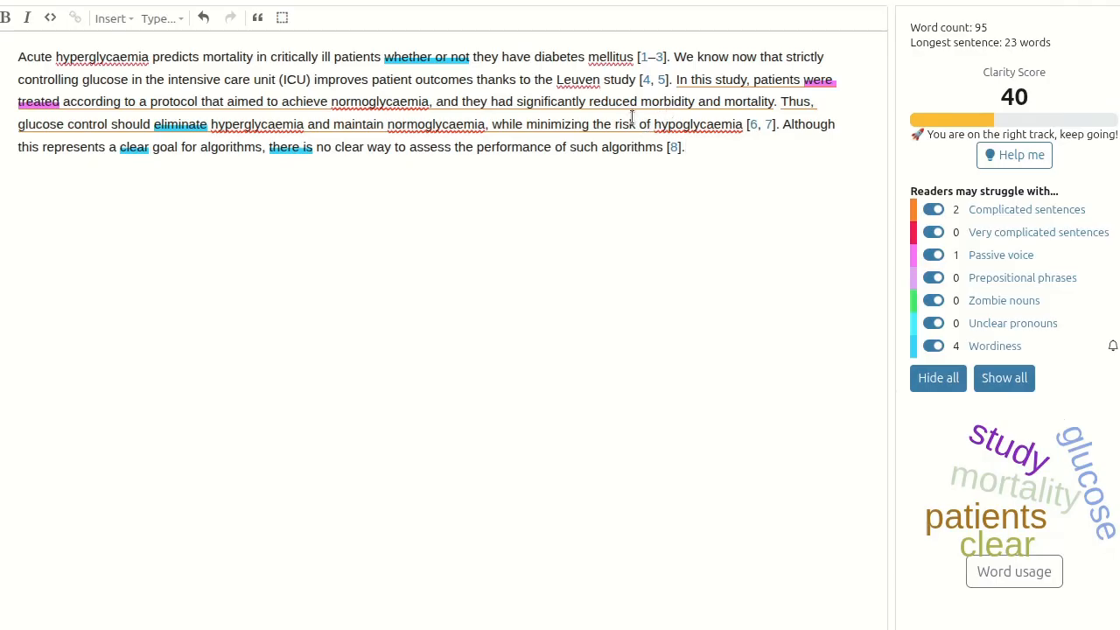
double_click(40, 146)
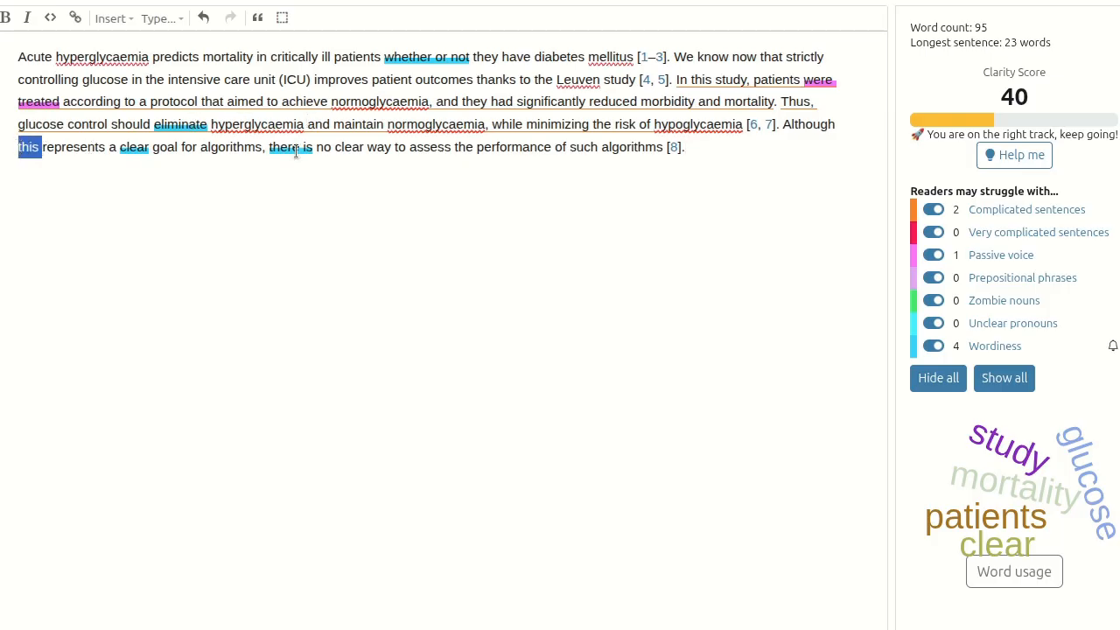
left_click(81, 146)
Move "there is no clear way to" to the start of the last sentence, before "Although"
left_click(273, 147)
left_click_drag(272, 147, 415, 149)
key("BackSpace")
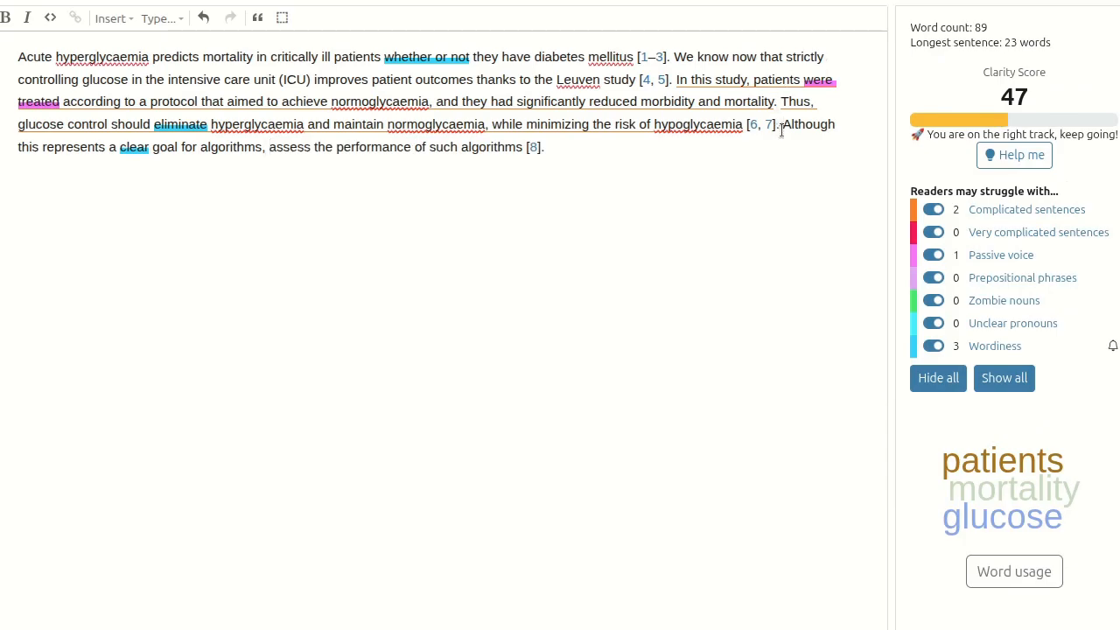
key("ctrl+z")
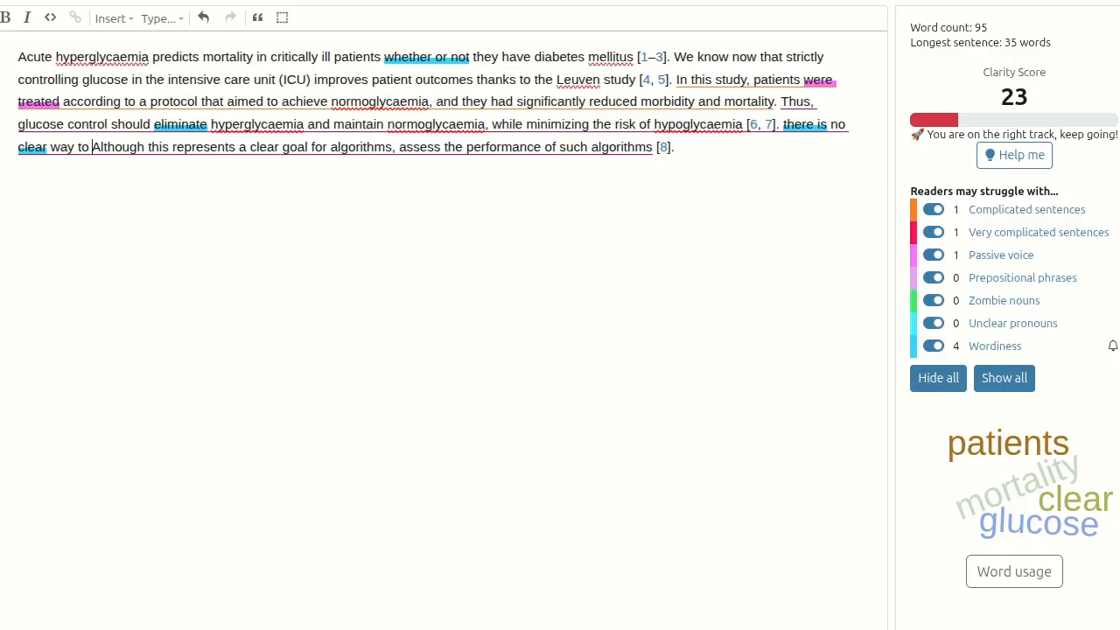
Complete the last sentence with "evaluate the quality of glucose control in the ICU." and delete the old wording from "Although" onward
type("evalu")
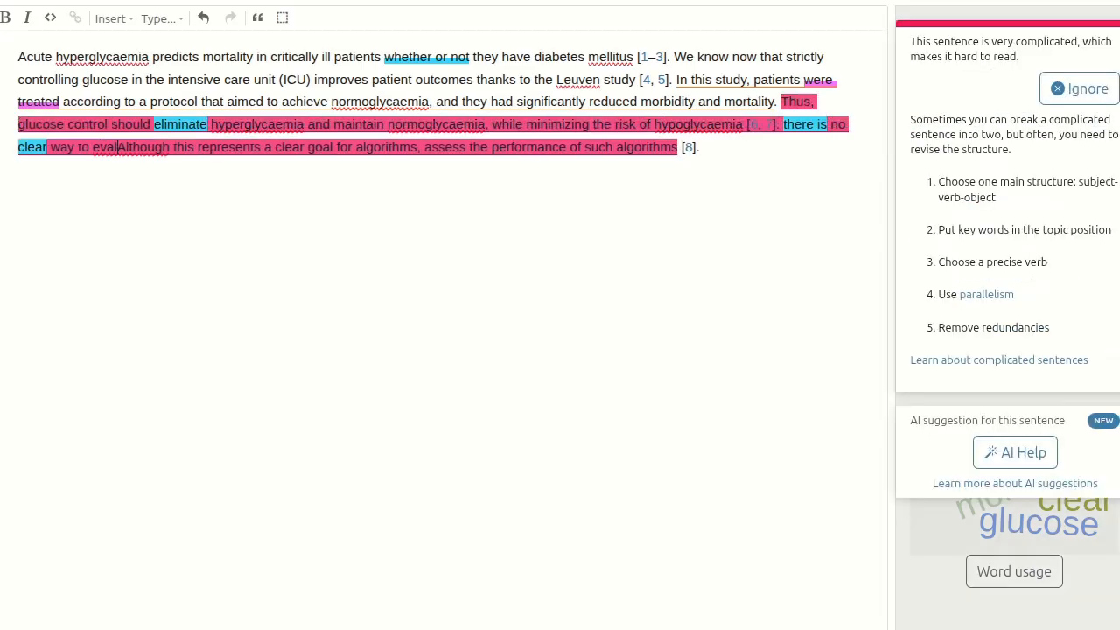
type("ate the quality")
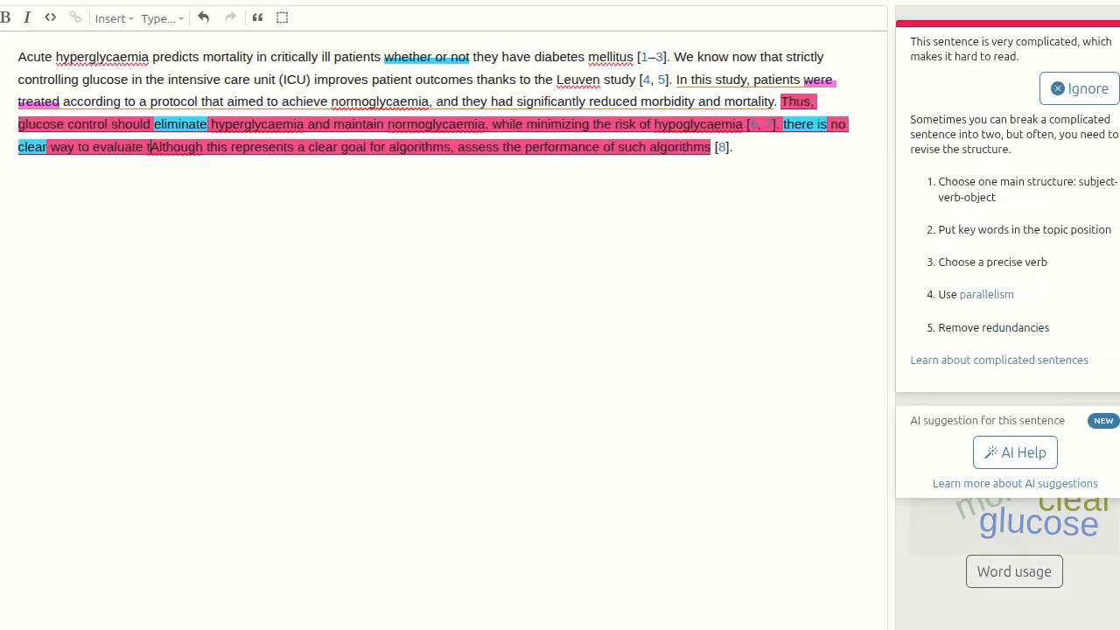
type(" of glucose con")
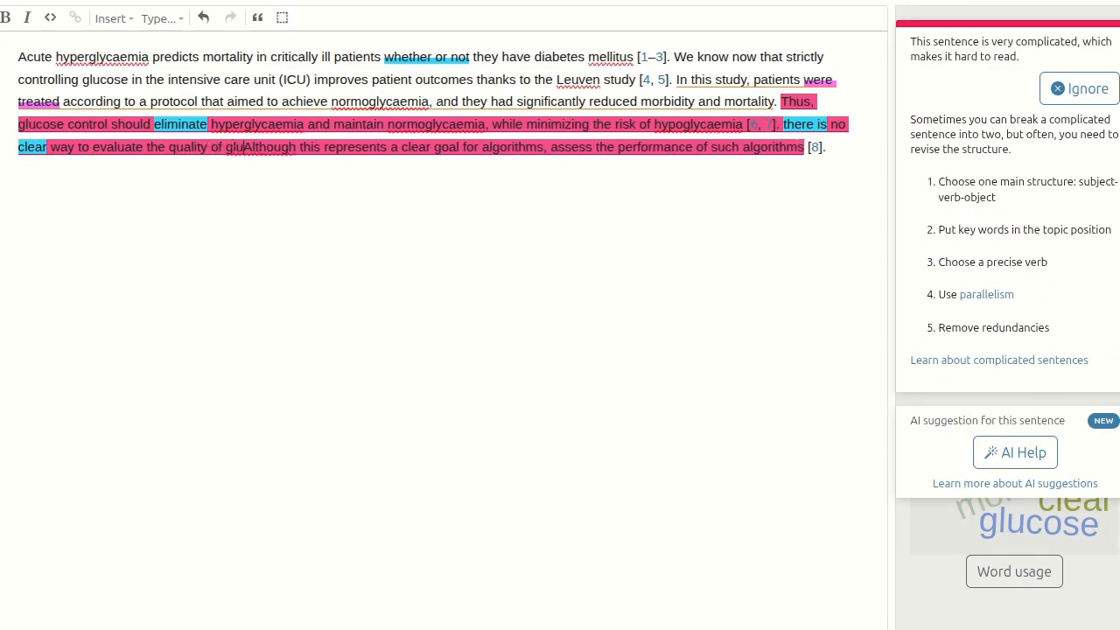
type("trol in the ICU.")
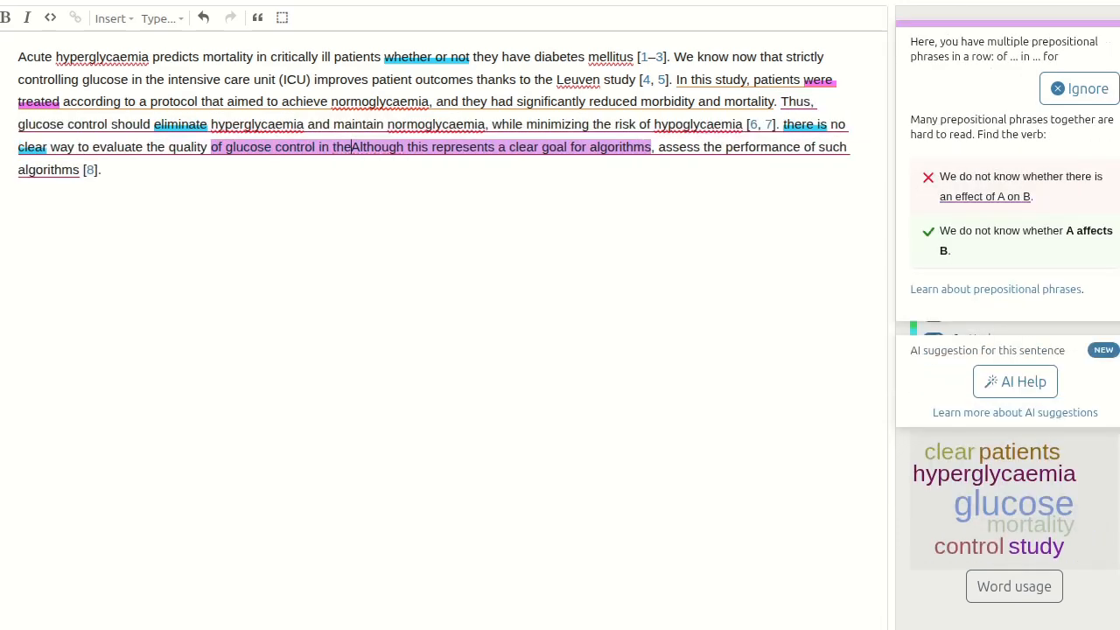
key("Delete")
key("Delete")
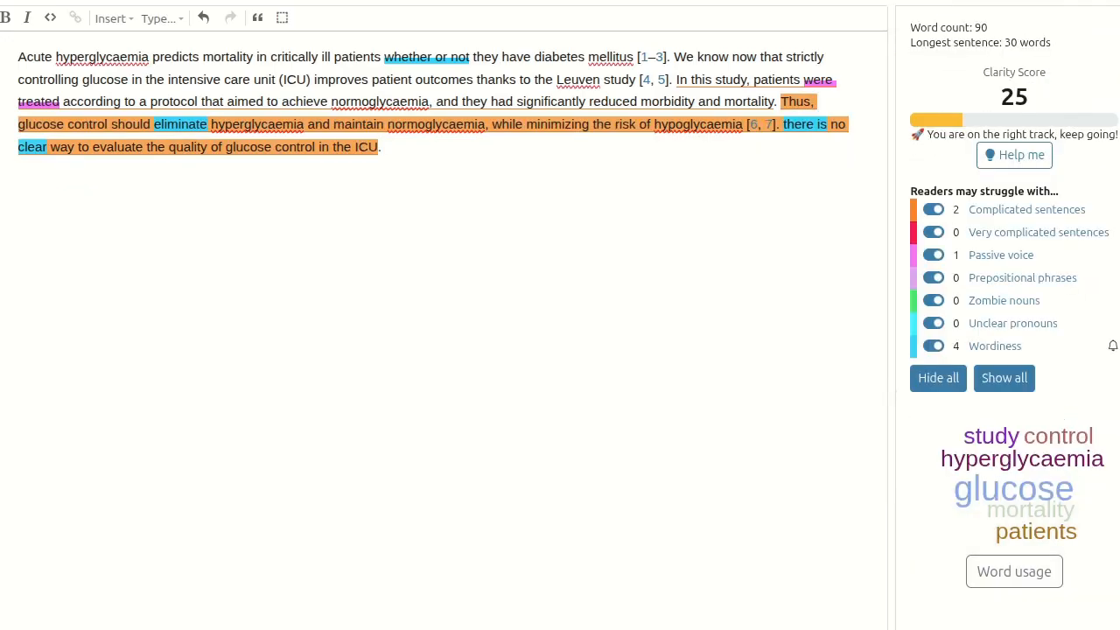
left_click(789, 126)
key("BackSpace")
type("T")
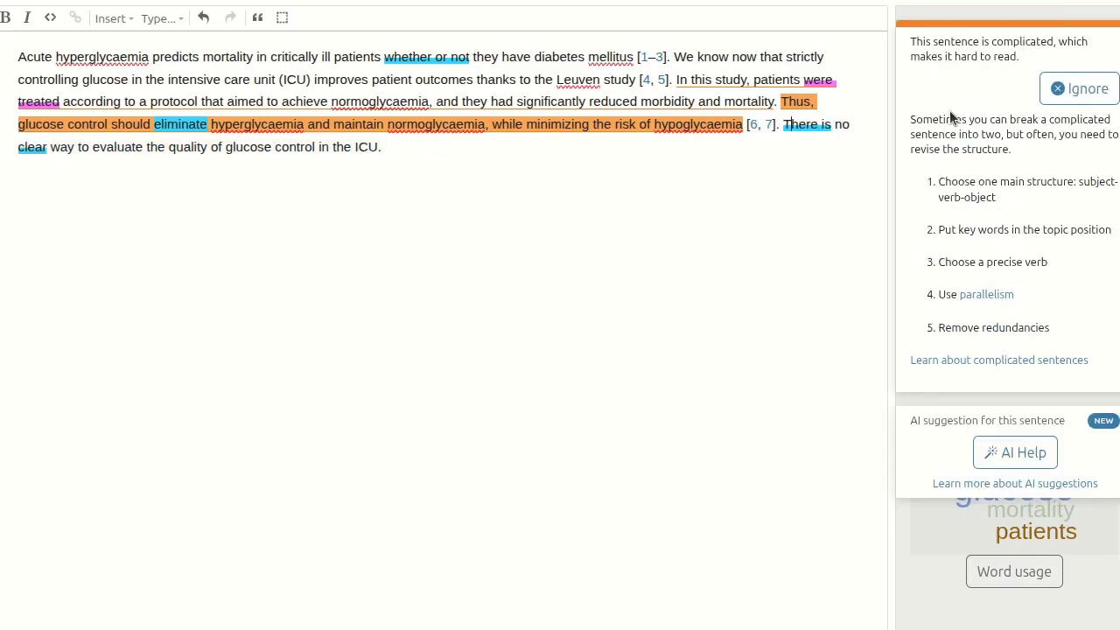
left_click(726, 157)
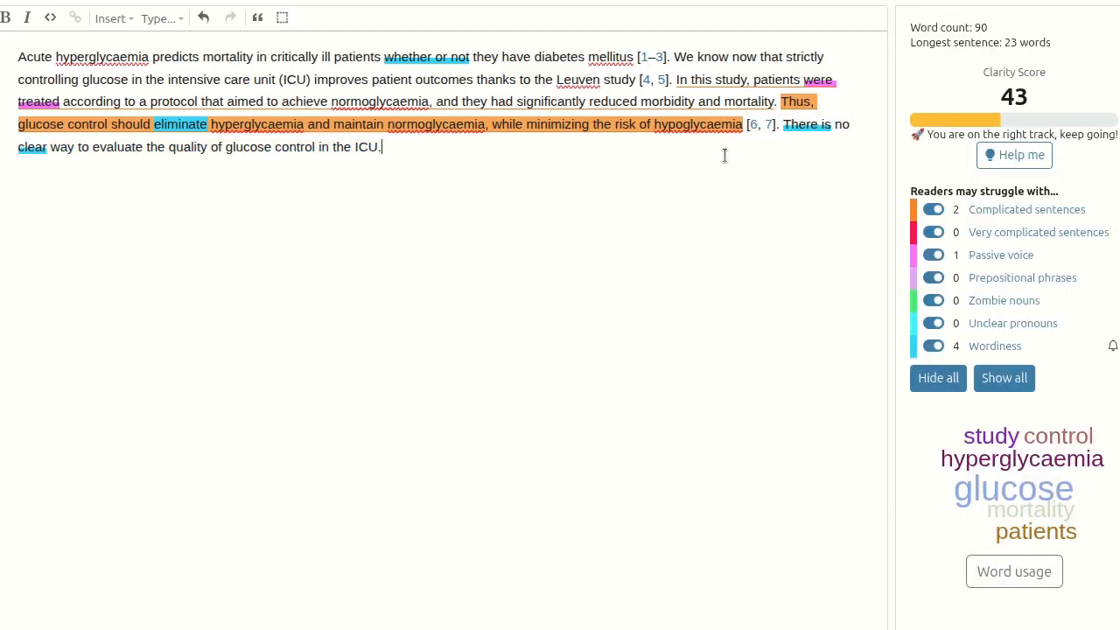
key("ctrl+z")
key("BackSpace")
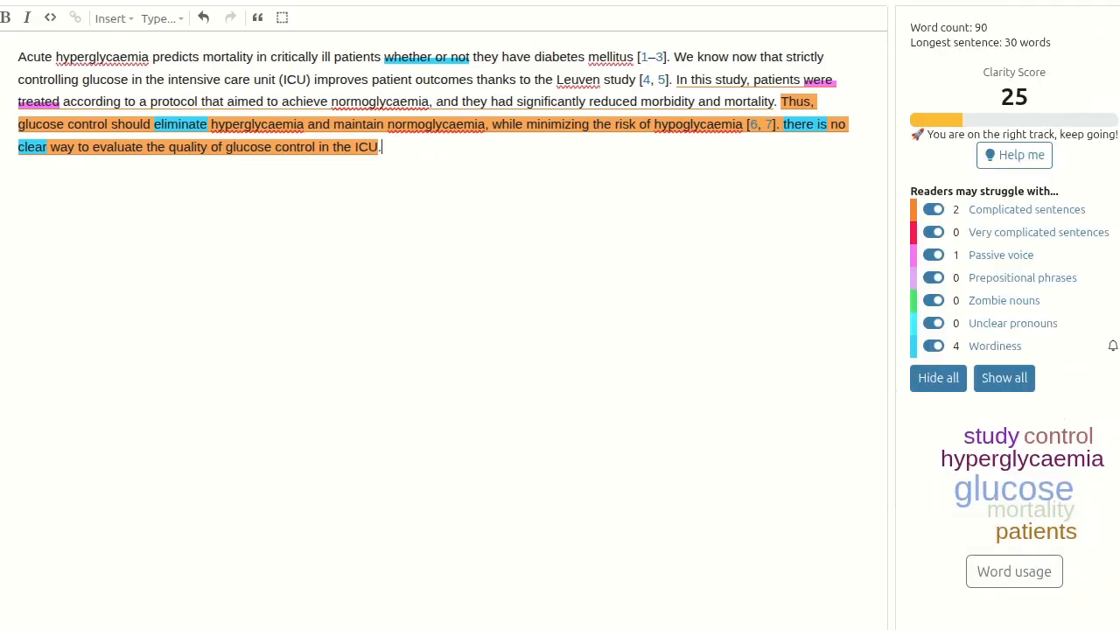
Capitalize "There" at the start of the last sentence
left_click(788, 126)
key("BackSpace")
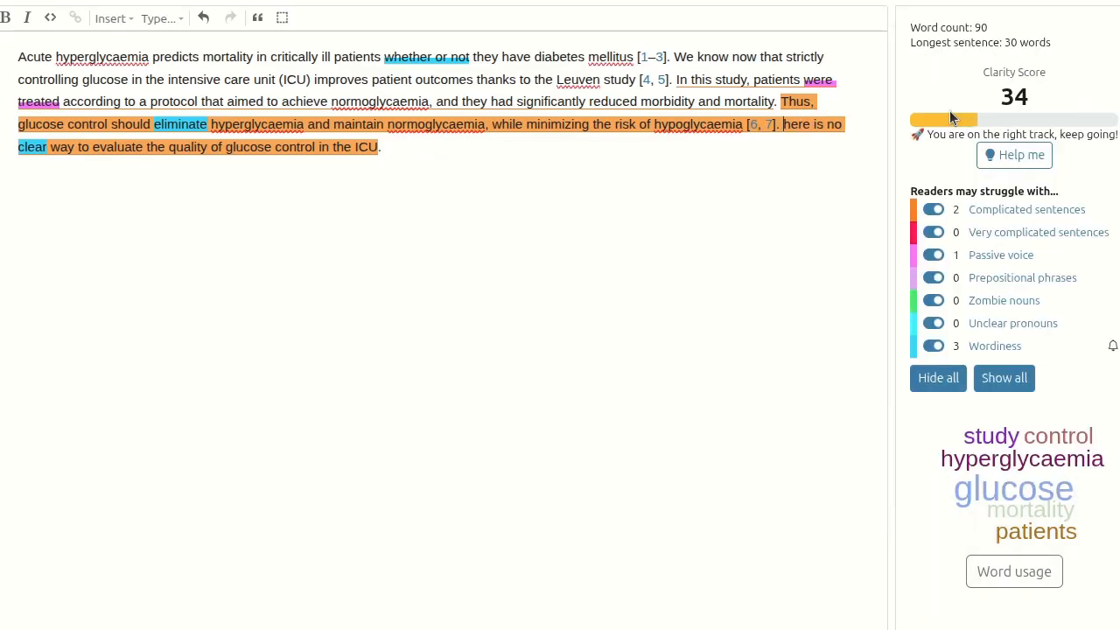
type("T")
left_click(725, 155)
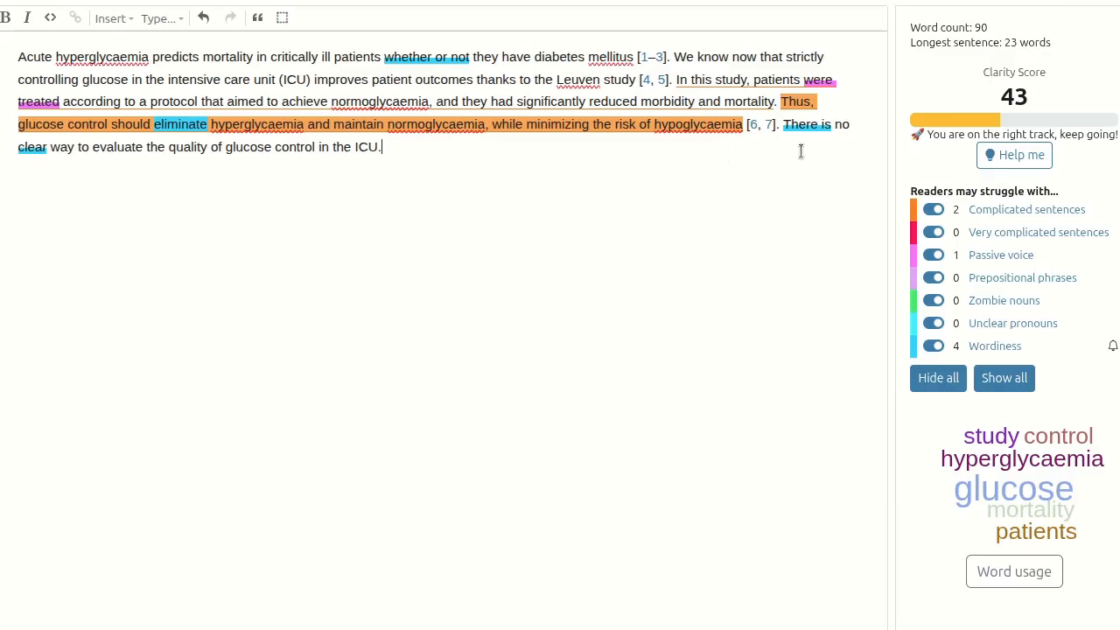
Insert "currently" before "no" and delete "clear" before "way" in the last sentence
left_click(835, 124)
type("currently no")
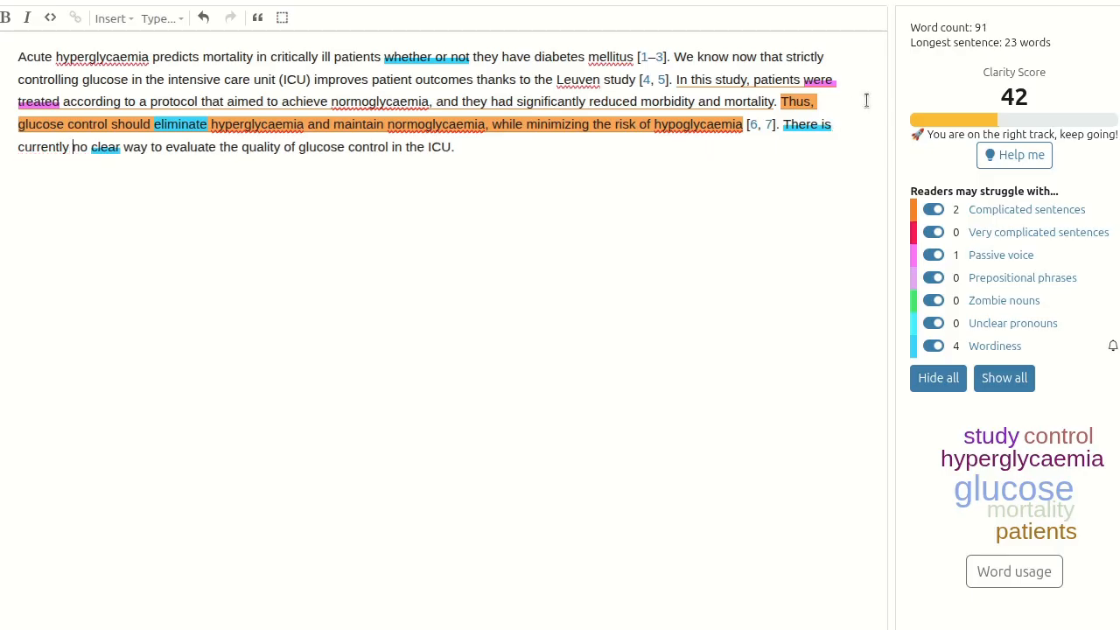
left_click(118, 149)
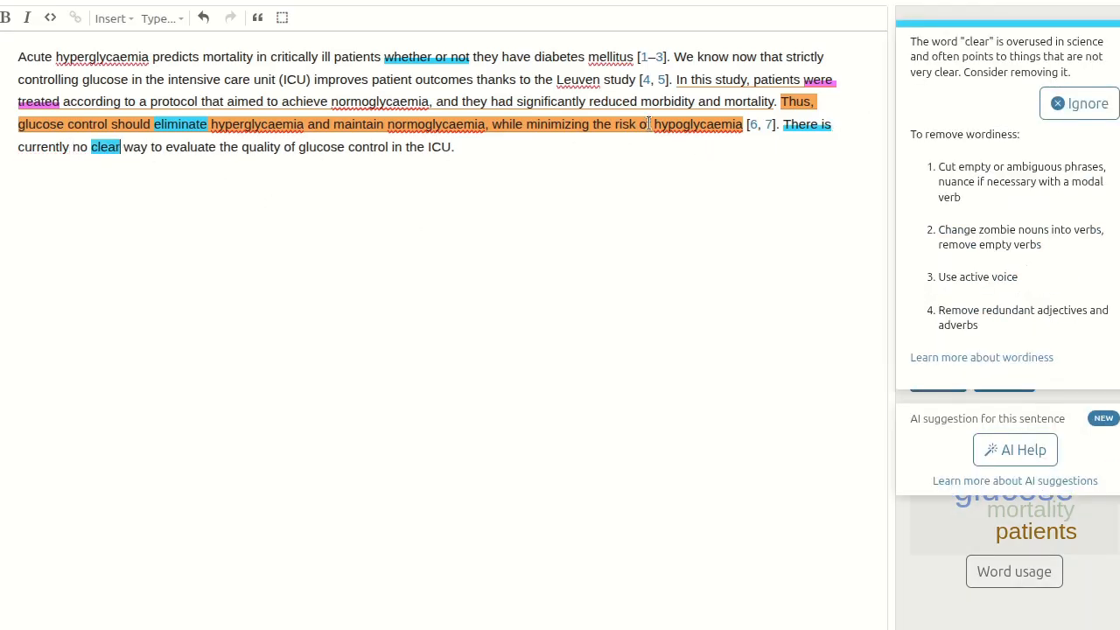
key("BackSpace")
key("BackSpace")
key("BackSpace")
key("BackSpace")
key("BackSpace")
key("BackSpace")
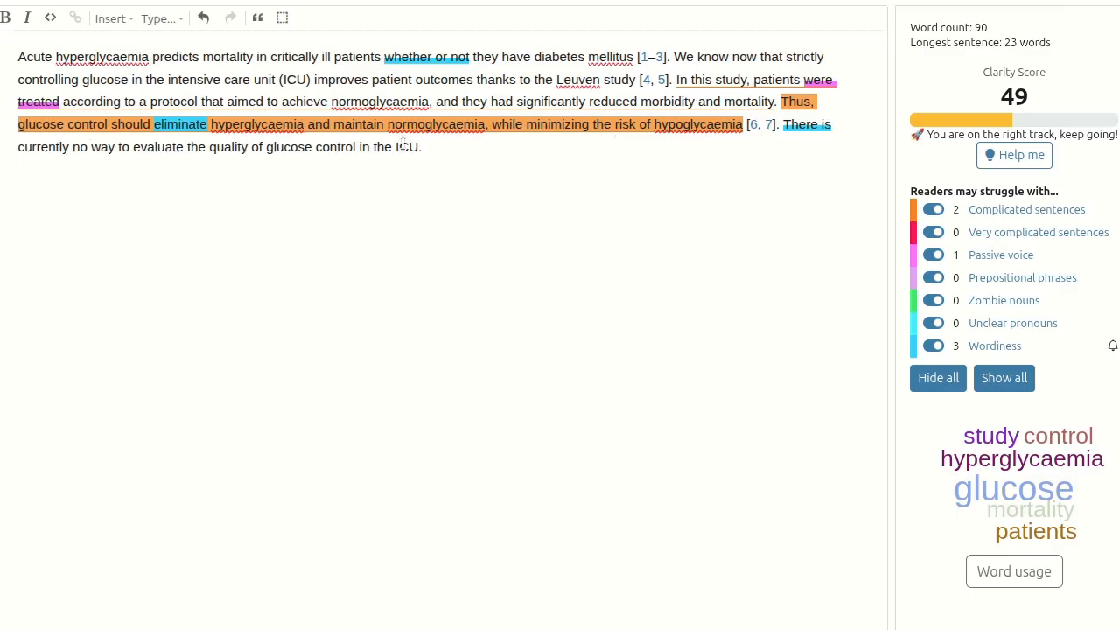
left_click(473, 157)
Check the wordiness advice for "There is" and the complicated-sentence advice for the fourth sentence
left_click(800, 124)
left_click(805, 132)
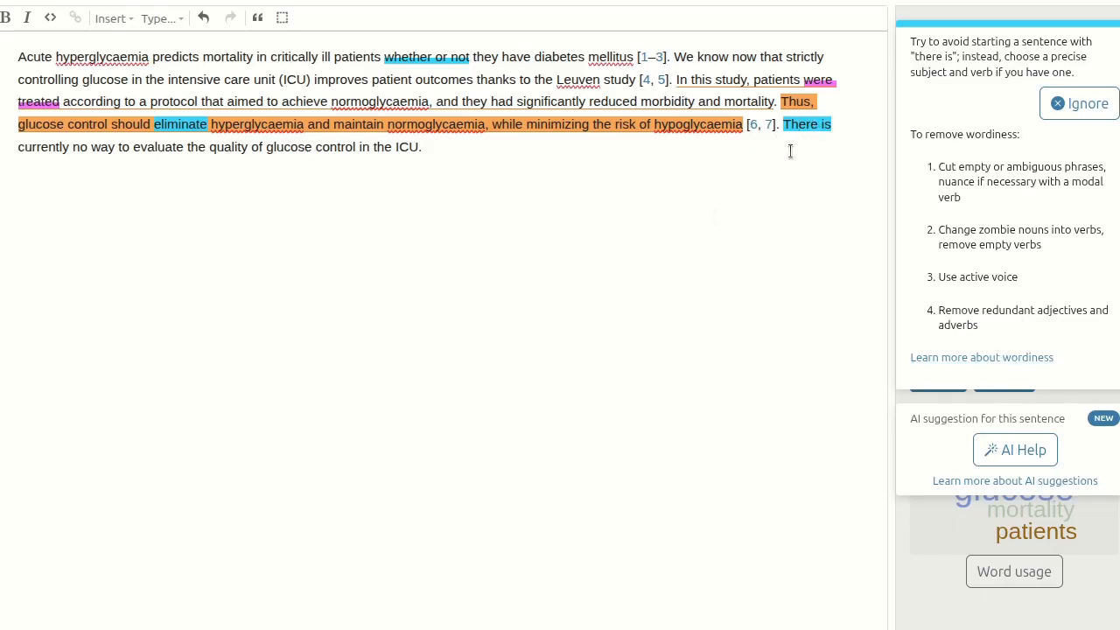
left_click(502, 149)
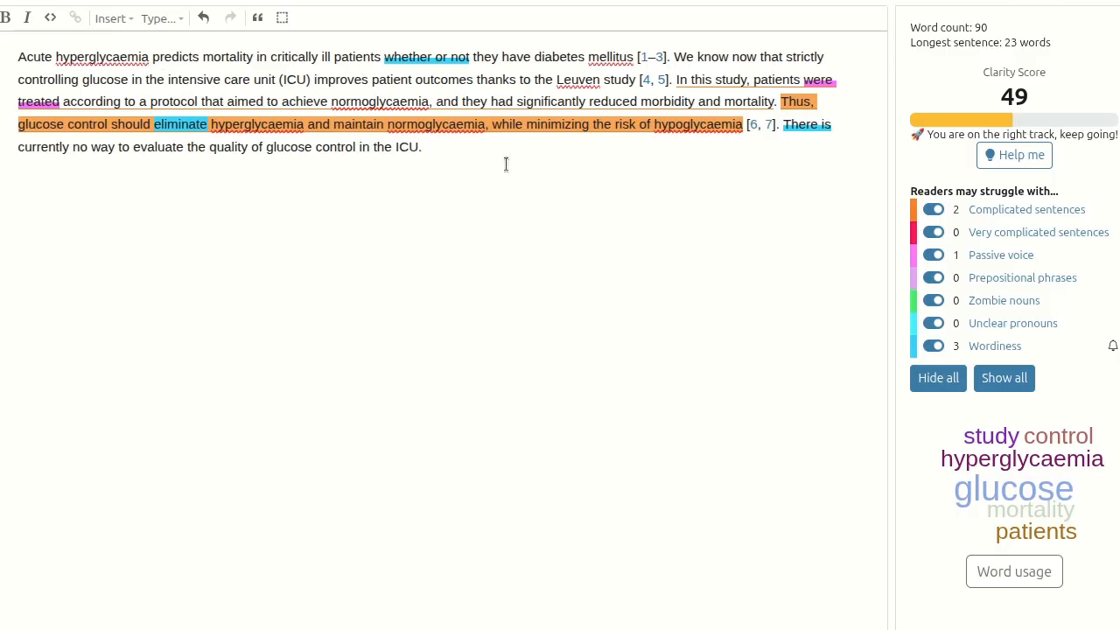
left_click(682, 85)
left_click(674, 125)
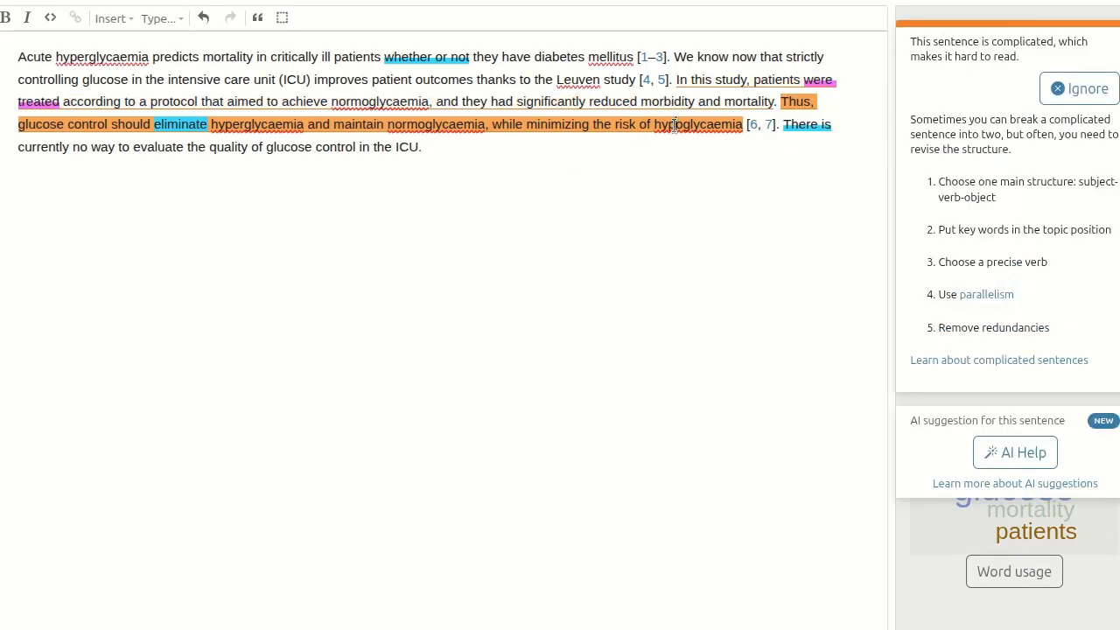
left_click(601, 151)
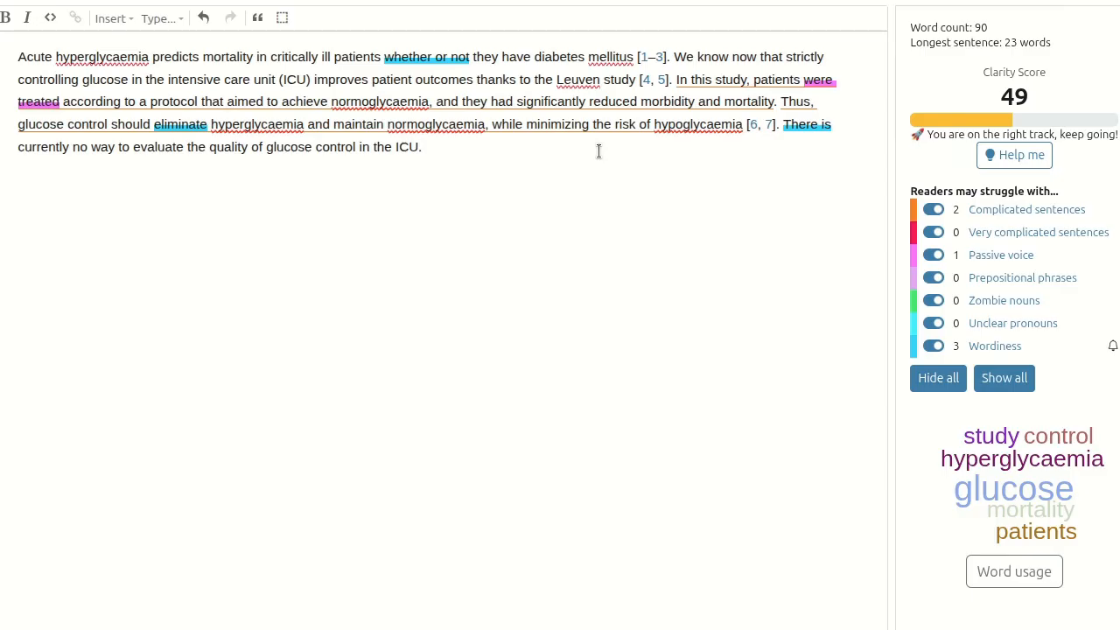
Try splitting the third sentence after "normoglycaemia" by replacing ", and they" with a full stop and "They"
left_click(432, 102)
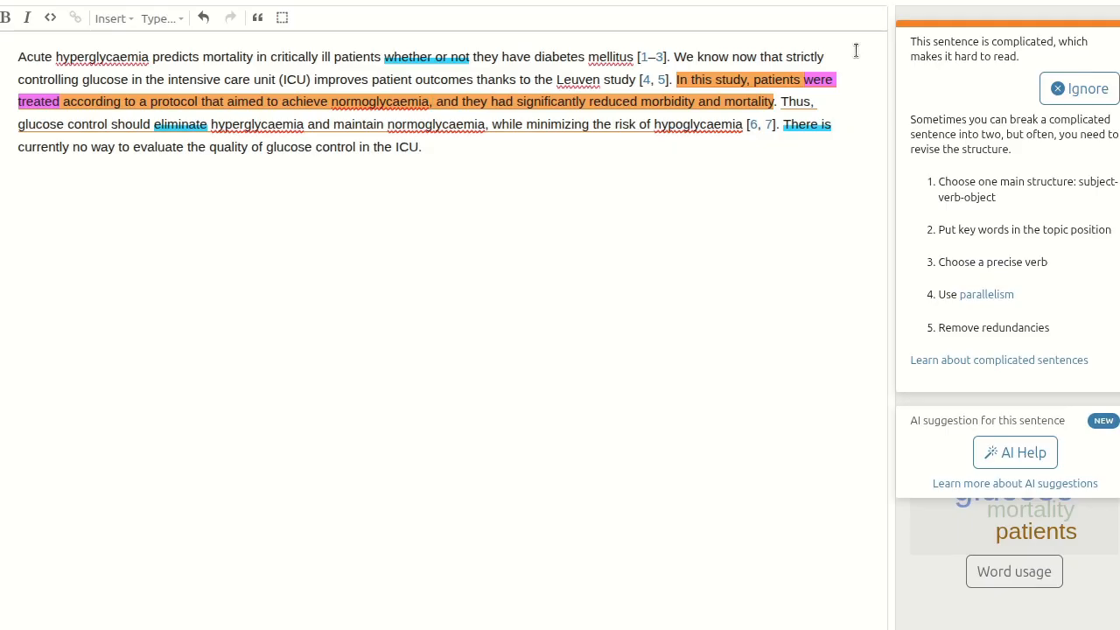
key("BackSpace")
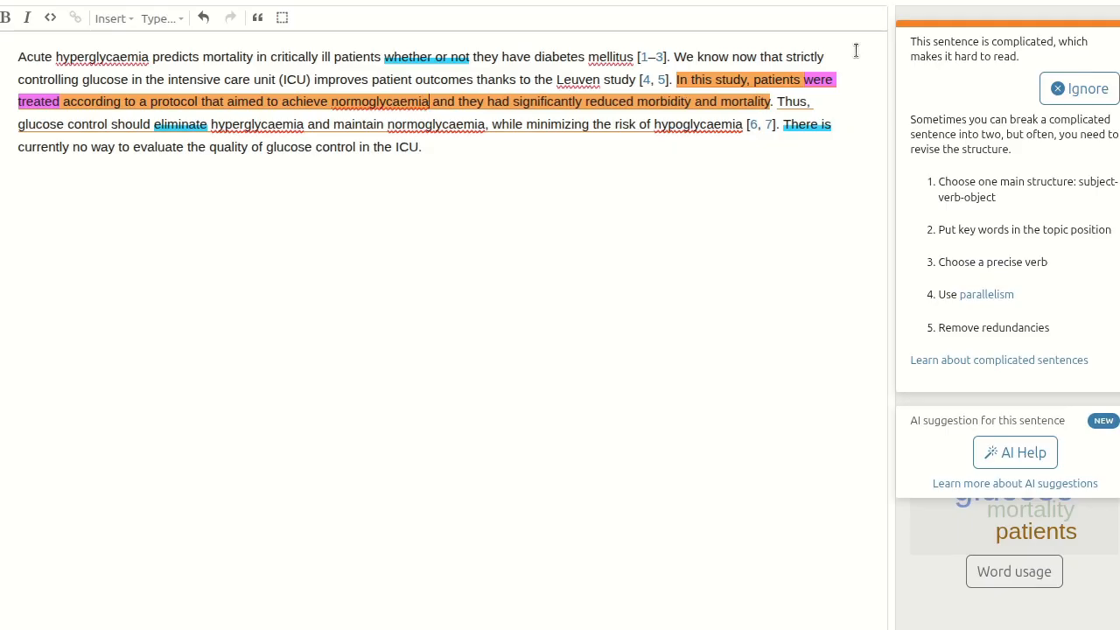
type(". T")
key("Delete")
key("Delete")
key("Delete")
key("Delete")
key("Delete")
key("Delete")
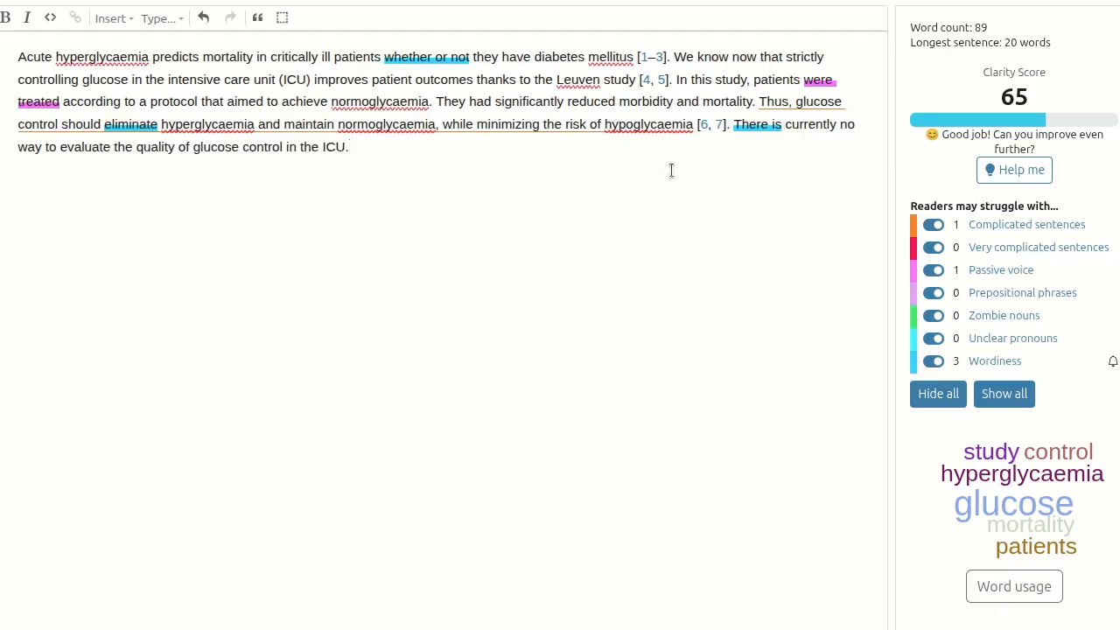
Read the passive voice guide, examining how sentences look in both voices and the reasons to choose the passive voice
mouse_move(1104, 252)
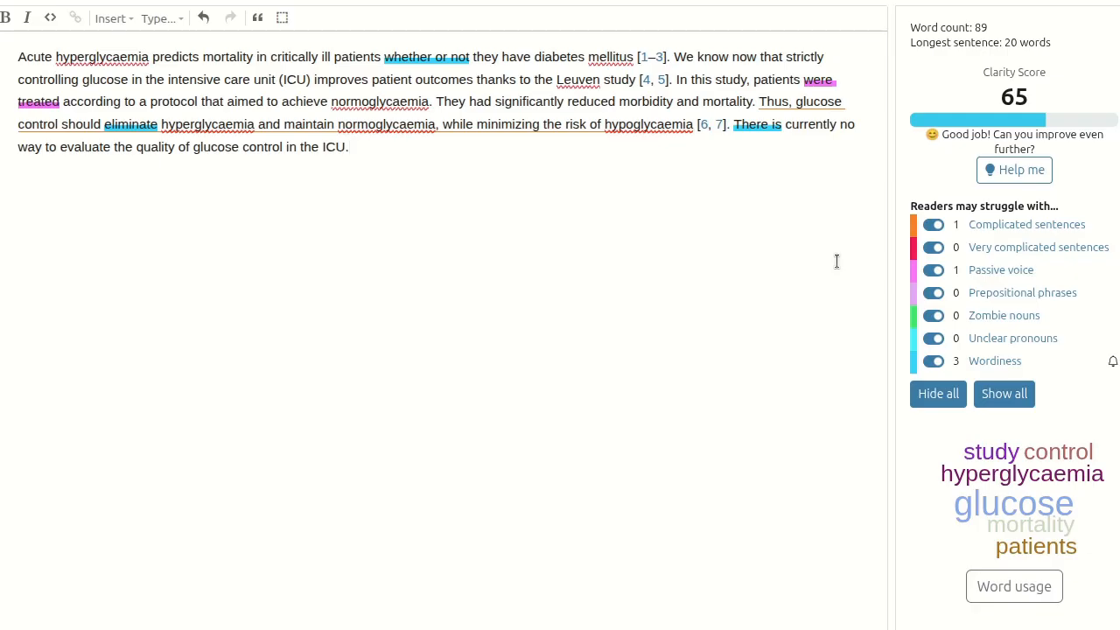
left_click(981, 272)
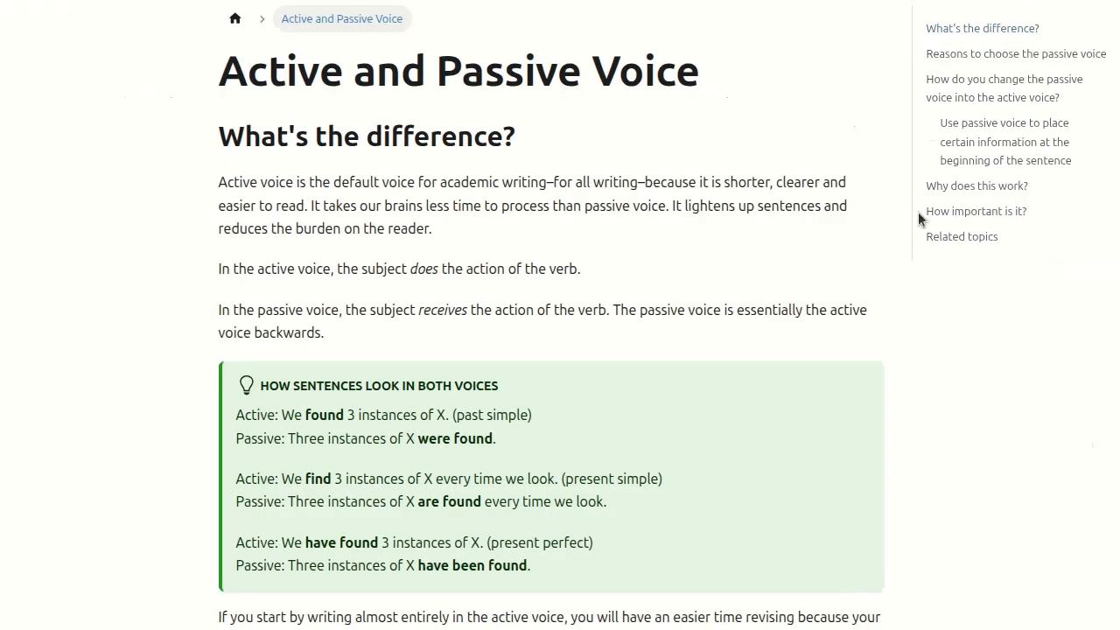
scroll(335, 564, "down", 3)
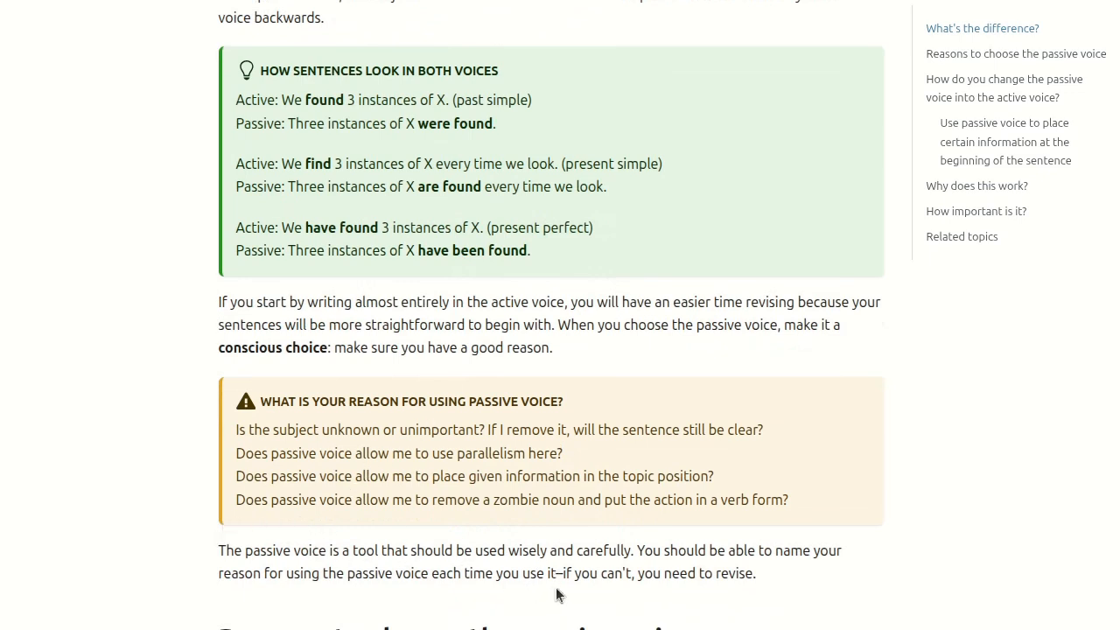
scroll(556, 582, "down", 1)
scroll(556, 582, "down", 3)
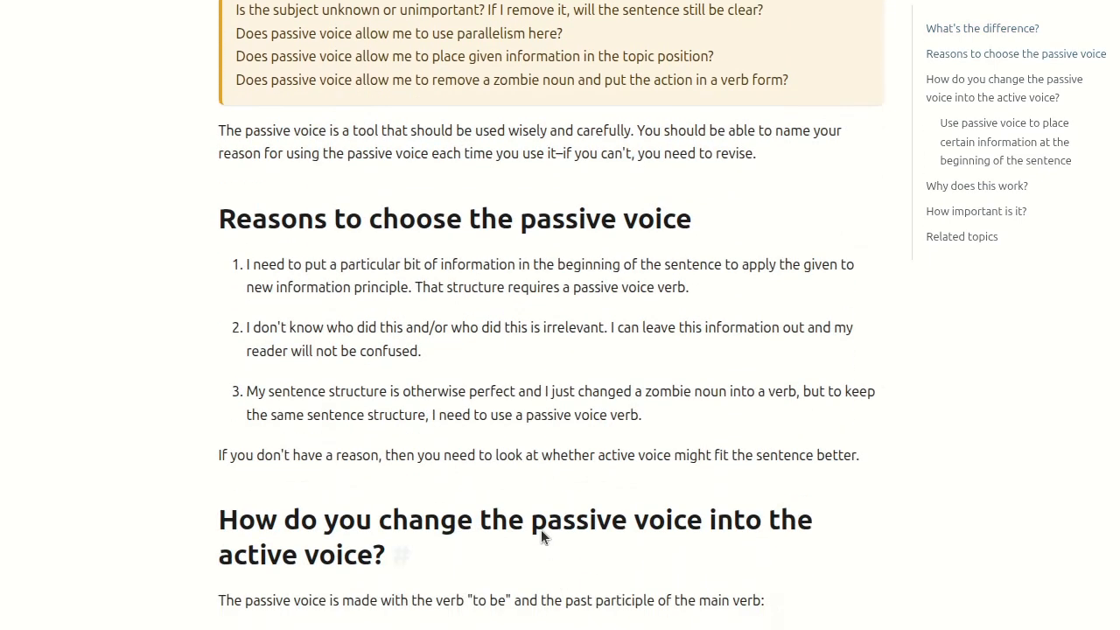
scroll(460, 266, "up", 5)
scroll(460, 265, "down", 1)
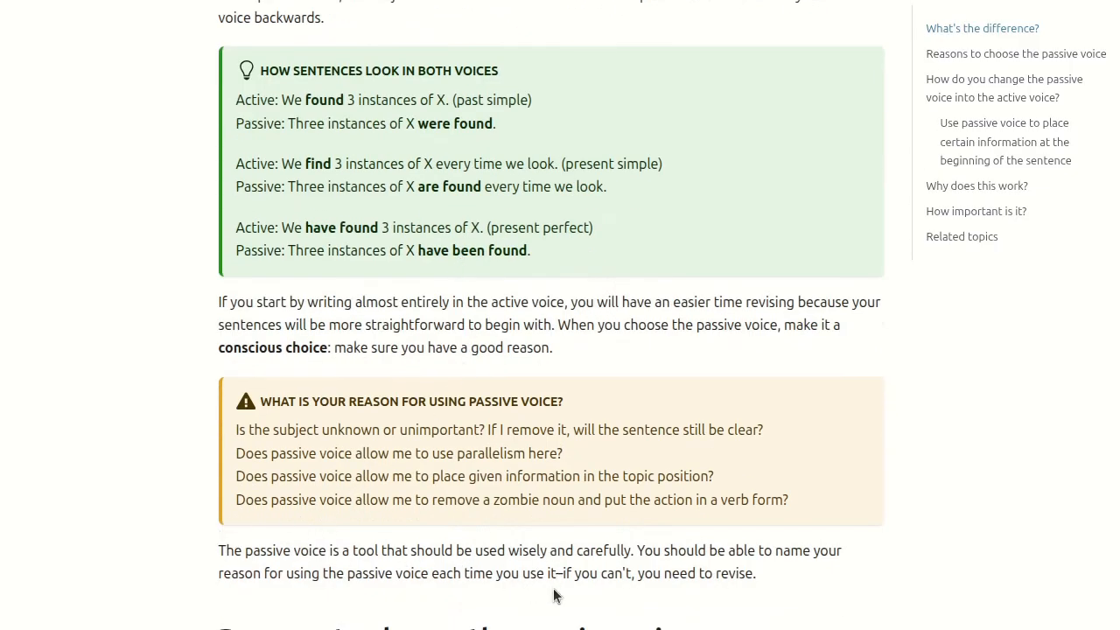
scroll(553, 596, "down", 5)
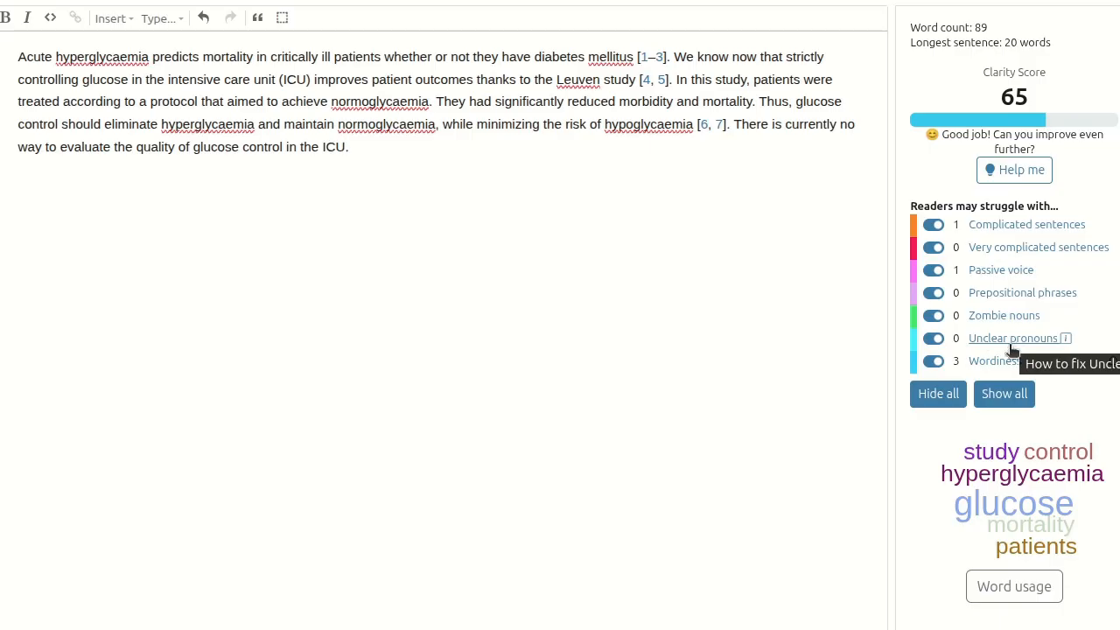
mouse_move(1012, 361)
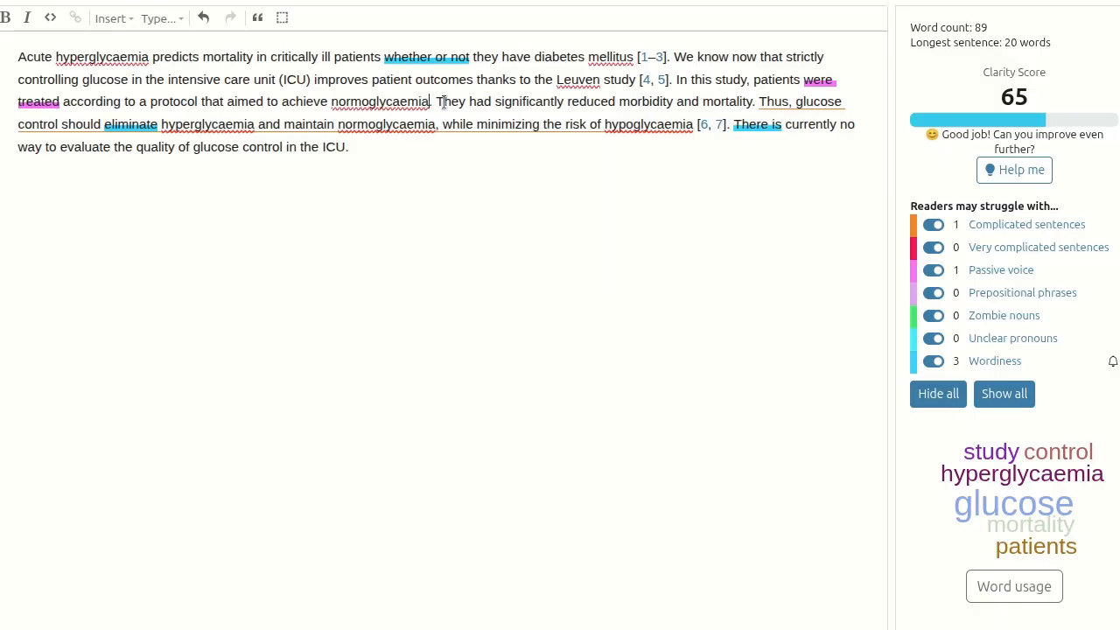
Rejoin the two sentences after "normoglycaemia" with ", and they" in place of the full stop and "They"
type(", and t")
key("Delete")
key("Delete")
key("Delete")
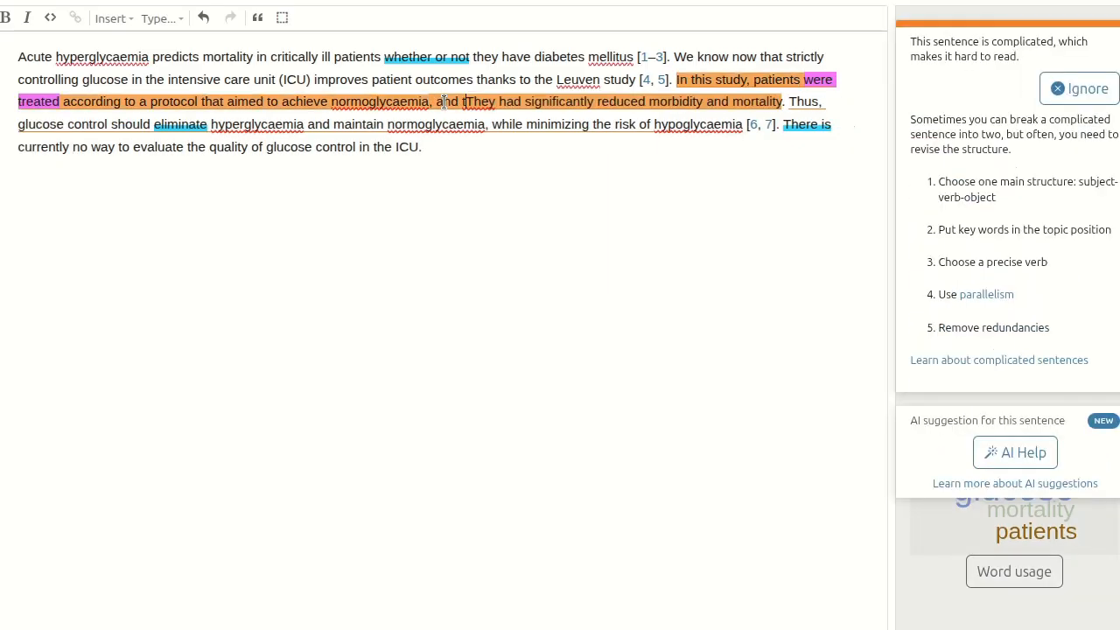
left_click(494, 156)
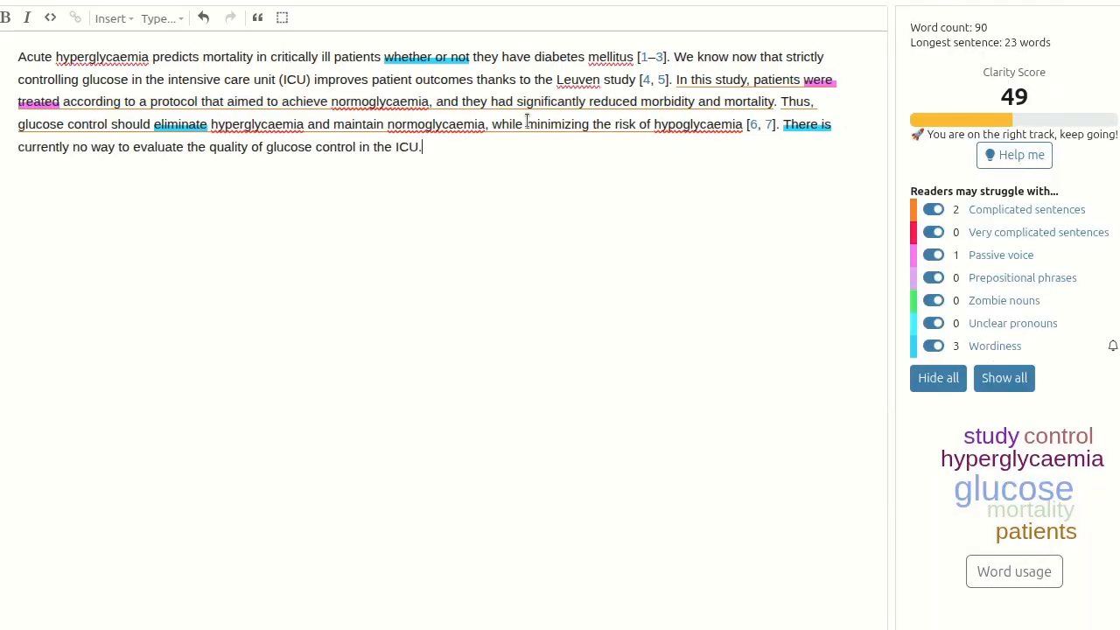